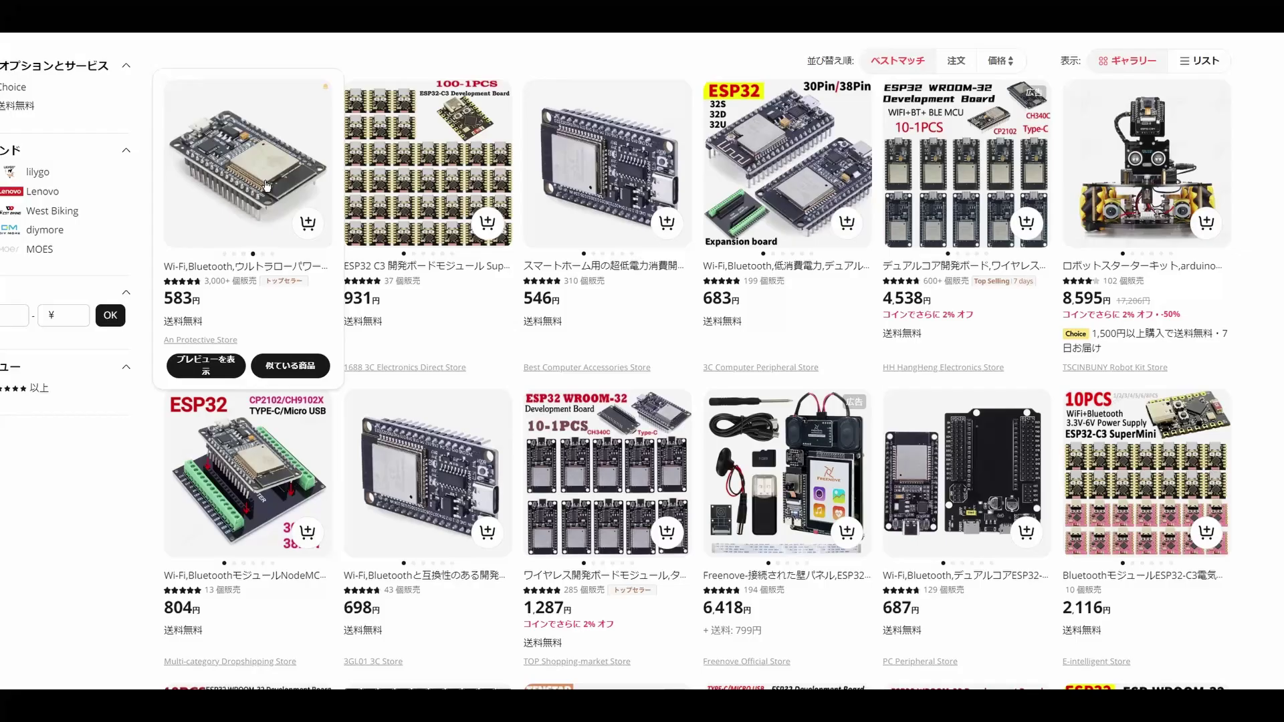
# - Look over the ESP32 development board listings in the shop's gallery
pyautogui.moveTo(651, 198)
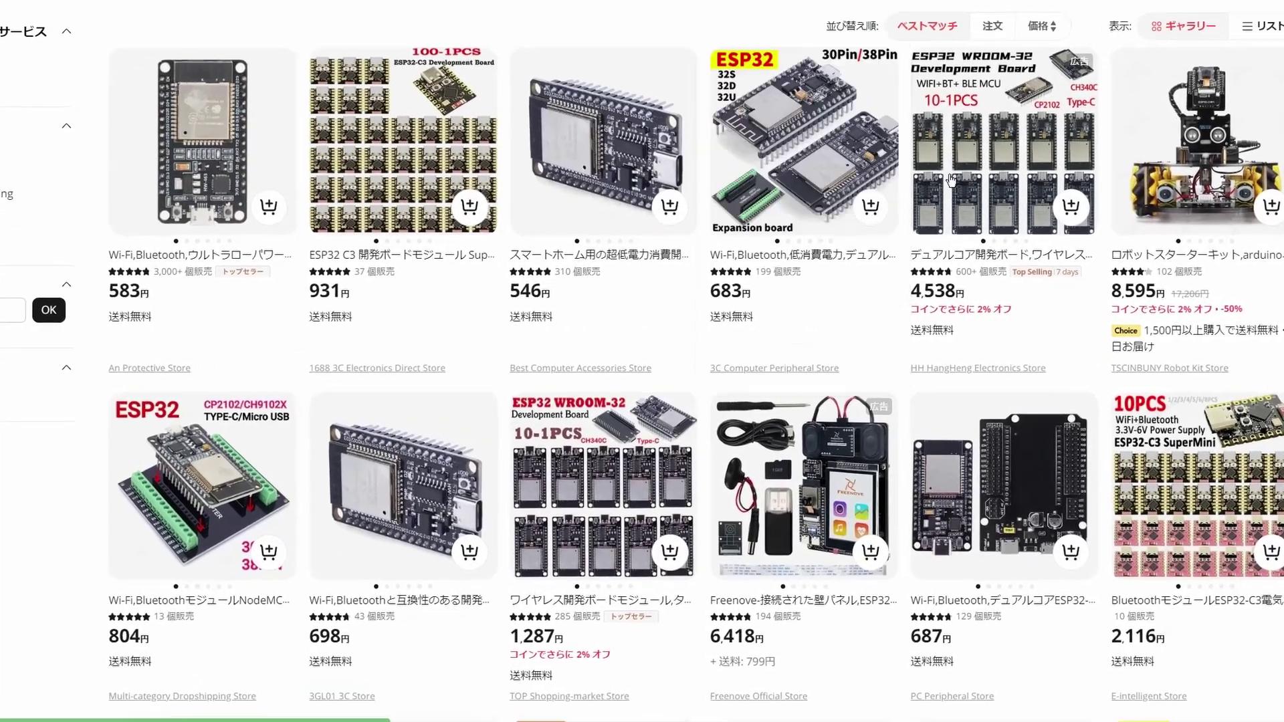
pyautogui.moveTo(1059, 202)
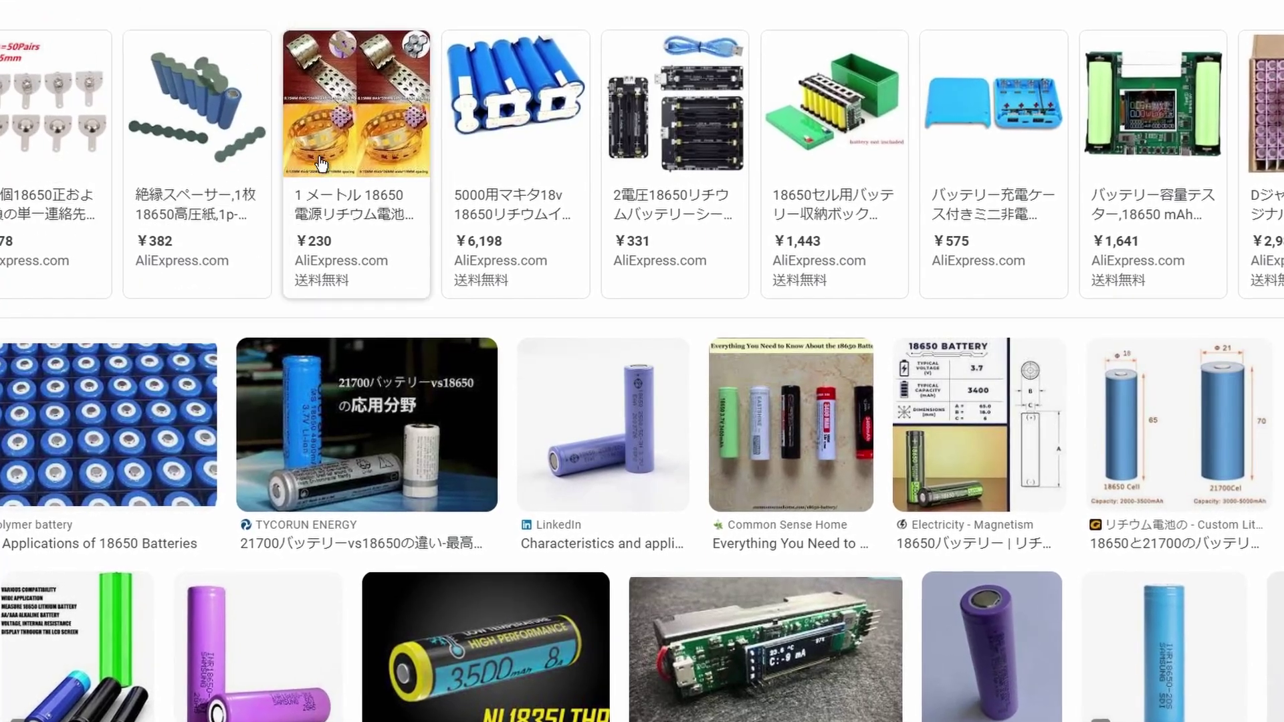
# - Browse the image search results for 18650 lithium-ion batteries and their applications
pyautogui.moveTo(532, 215)
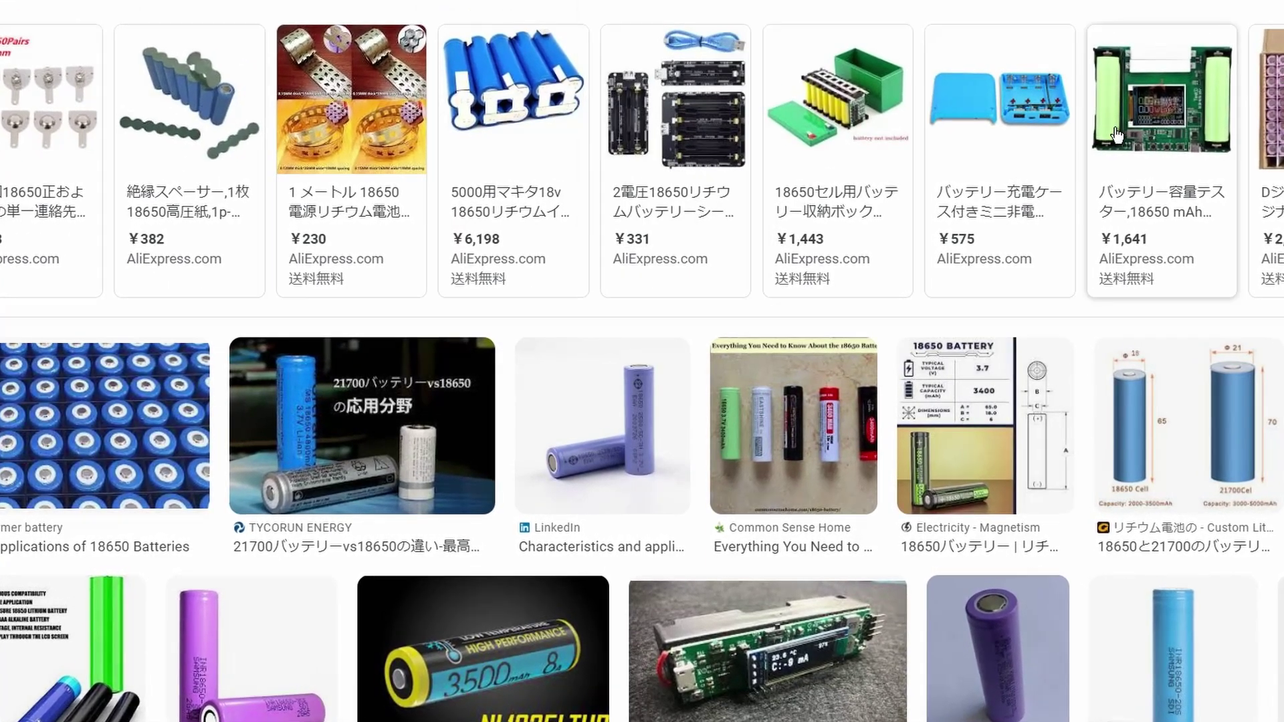
pyautogui.scroll(-2, 642, 361)
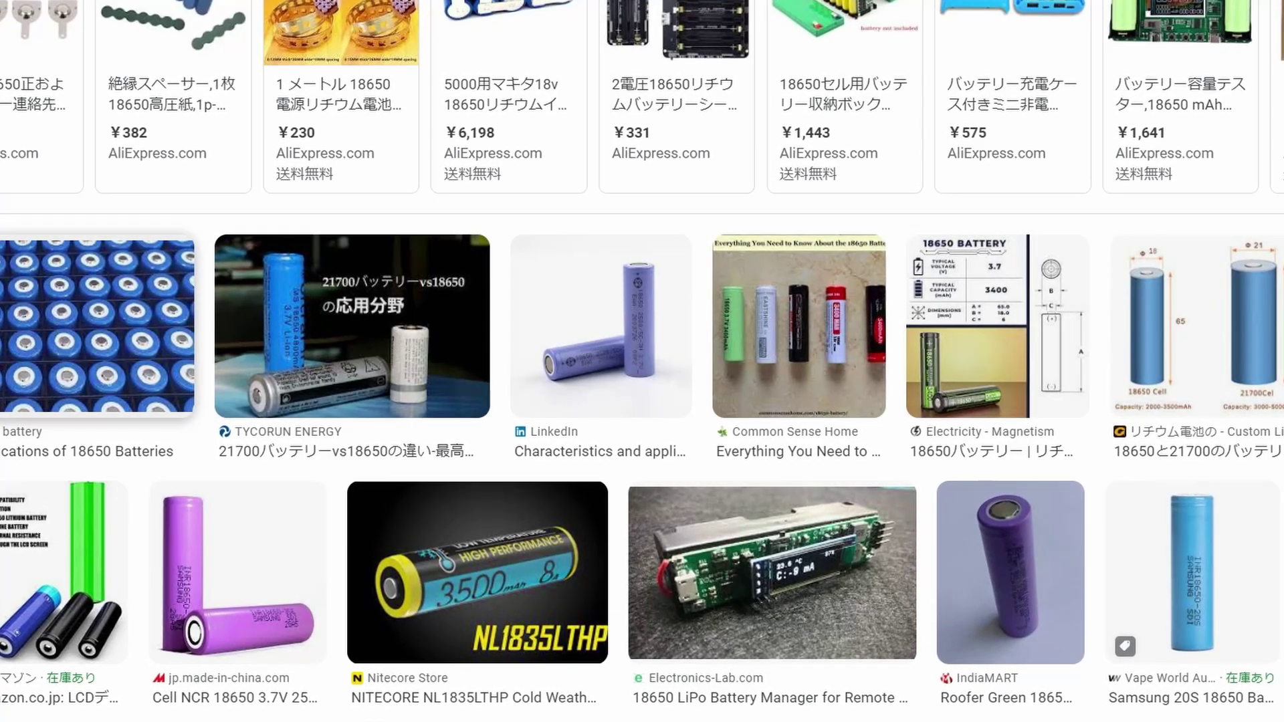
pyautogui.scroll(-4, 642, 361)
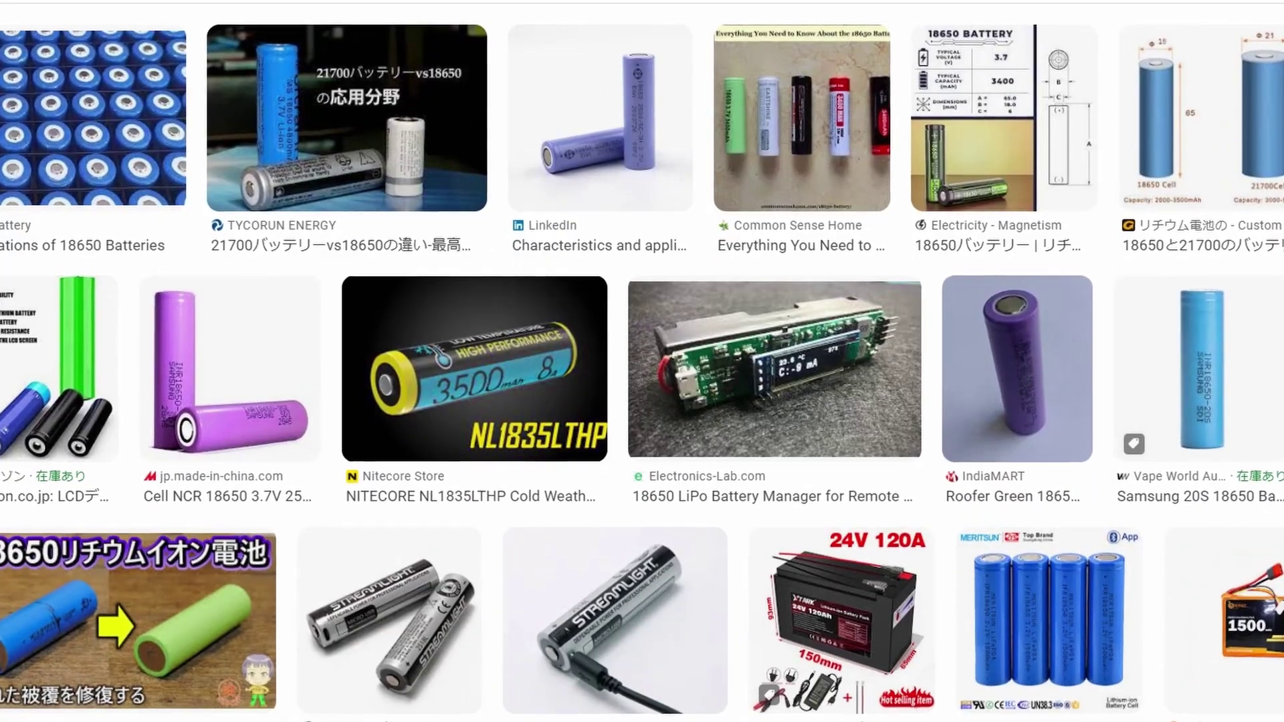
pyautogui.scroll(-5, 642, 361)
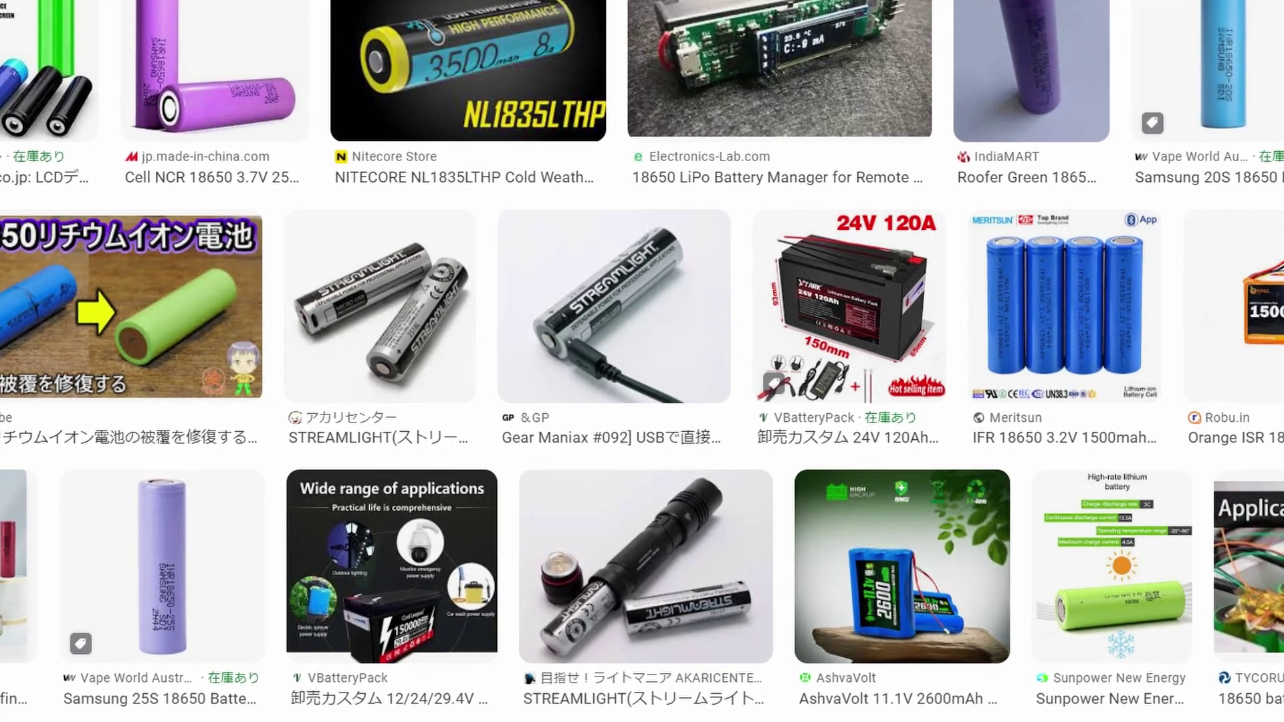
pyautogui.scroll(-2, 642, 361)
pyautogui.scroll(-2, 618, 364)
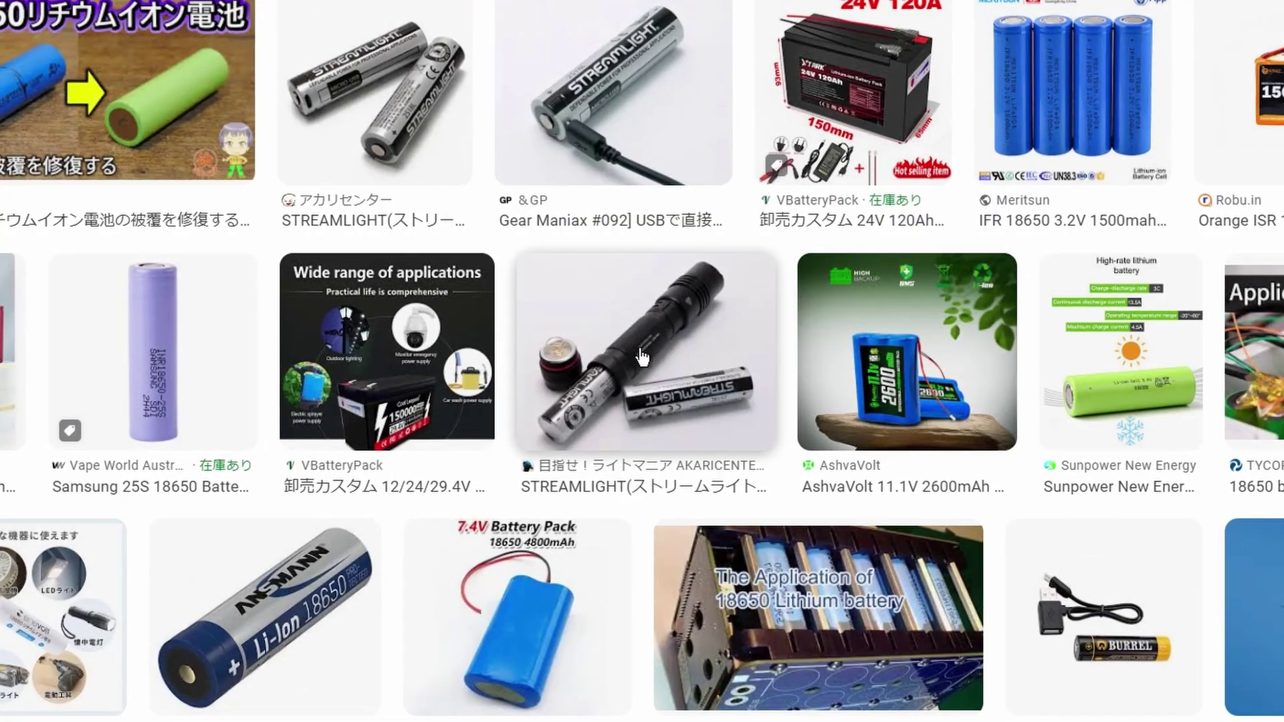
pyautogui.scroll(-4, 426, 397)
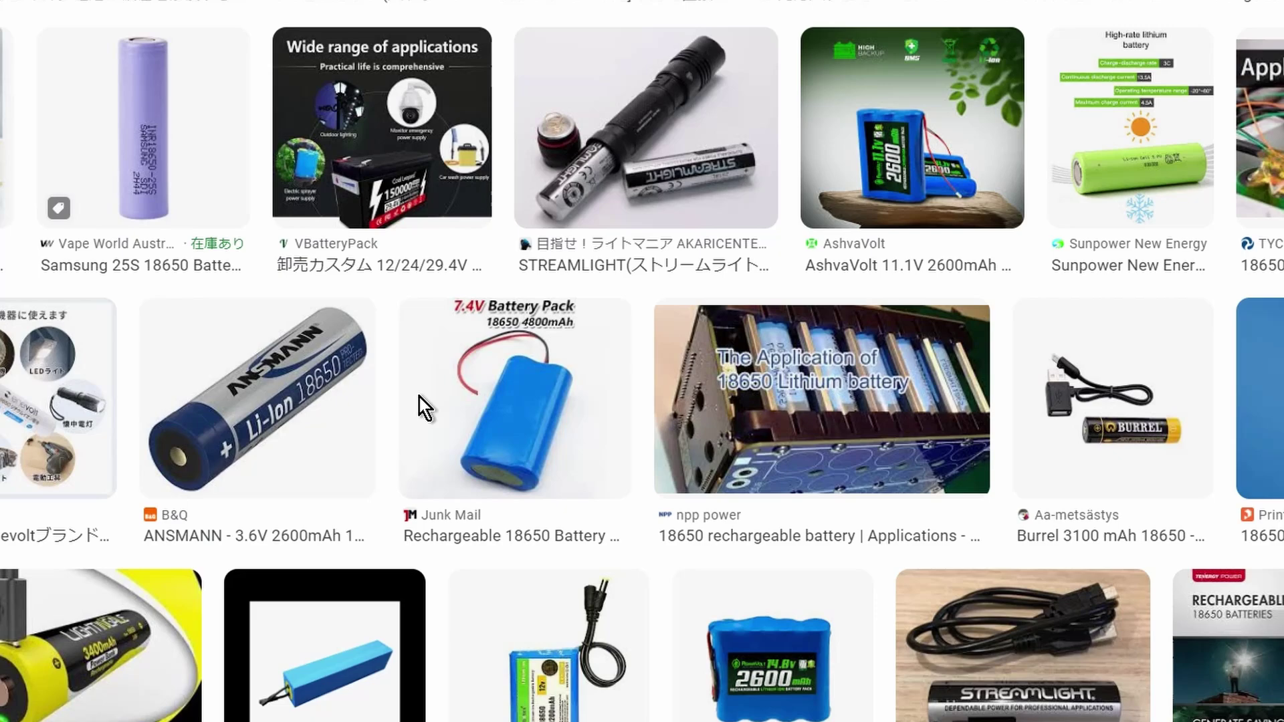
pyautogui.scroll(-2, 208, 402)
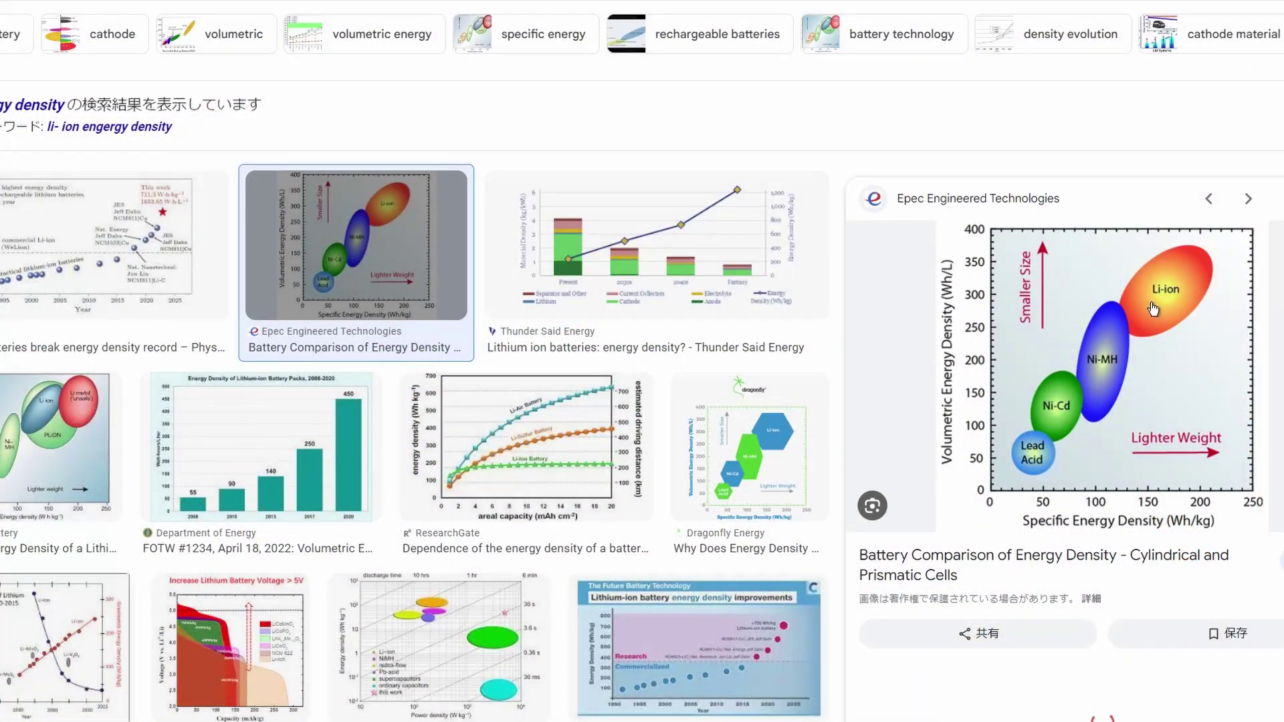
# - View the Dragonfly Energy chart comparing battery energy densities, along with a neighbouring energy density chart
pyautogui.click(723, 450)
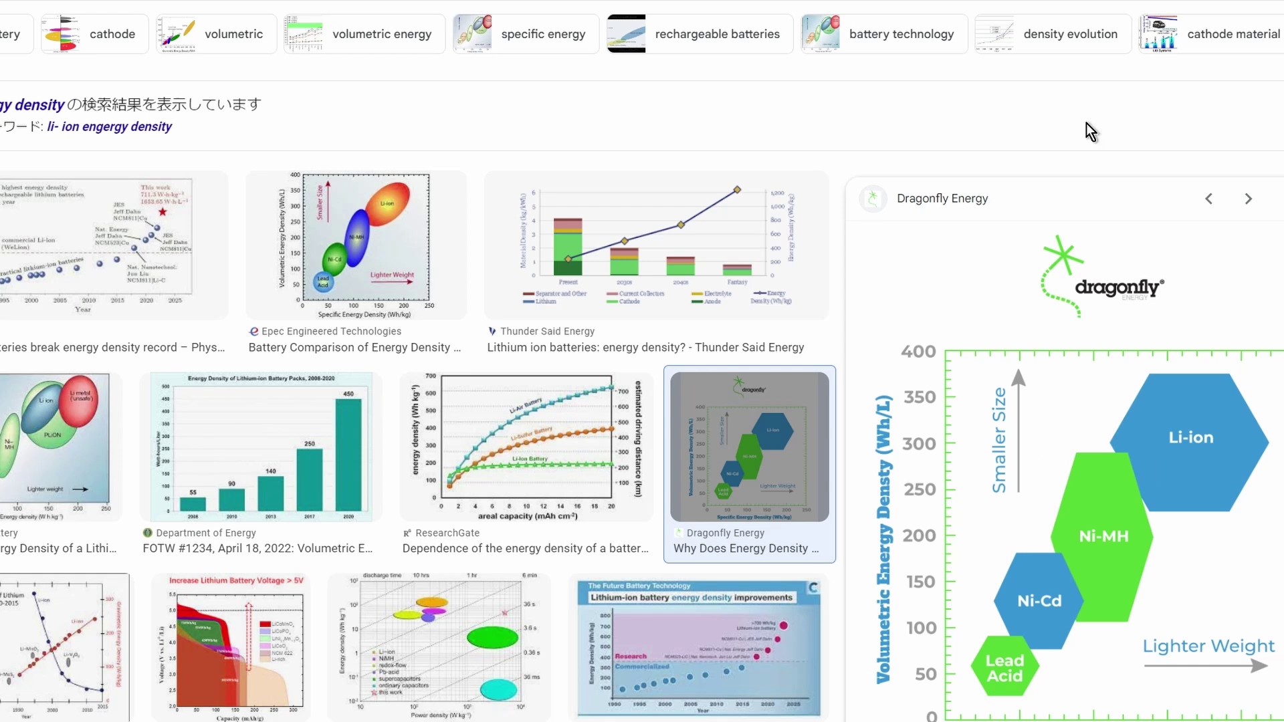
pyautogui.scroll(-2, 1086, 123)
pyautogui.scroll(-1, 1081, 134)
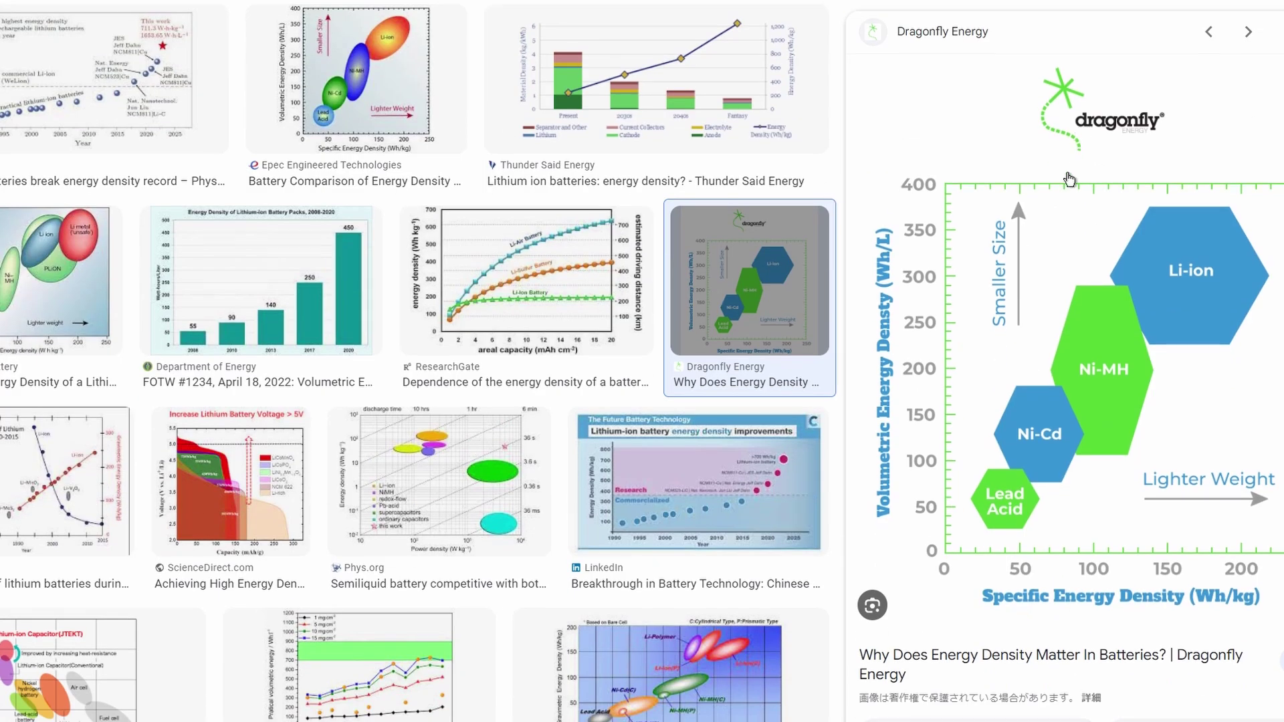
pyautogui.click(72, 318)
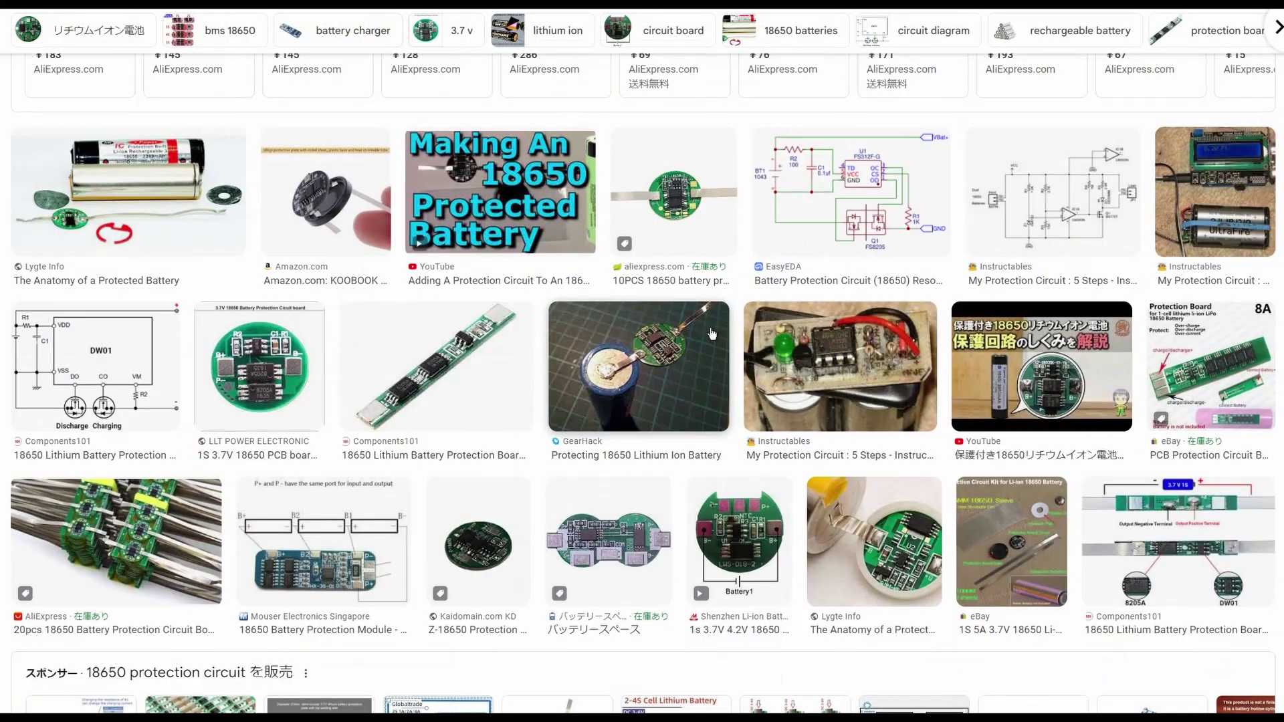
# - Look through the image search results for 18650 battery protection circuits
pyautogui.scroll(3, 712, 334)
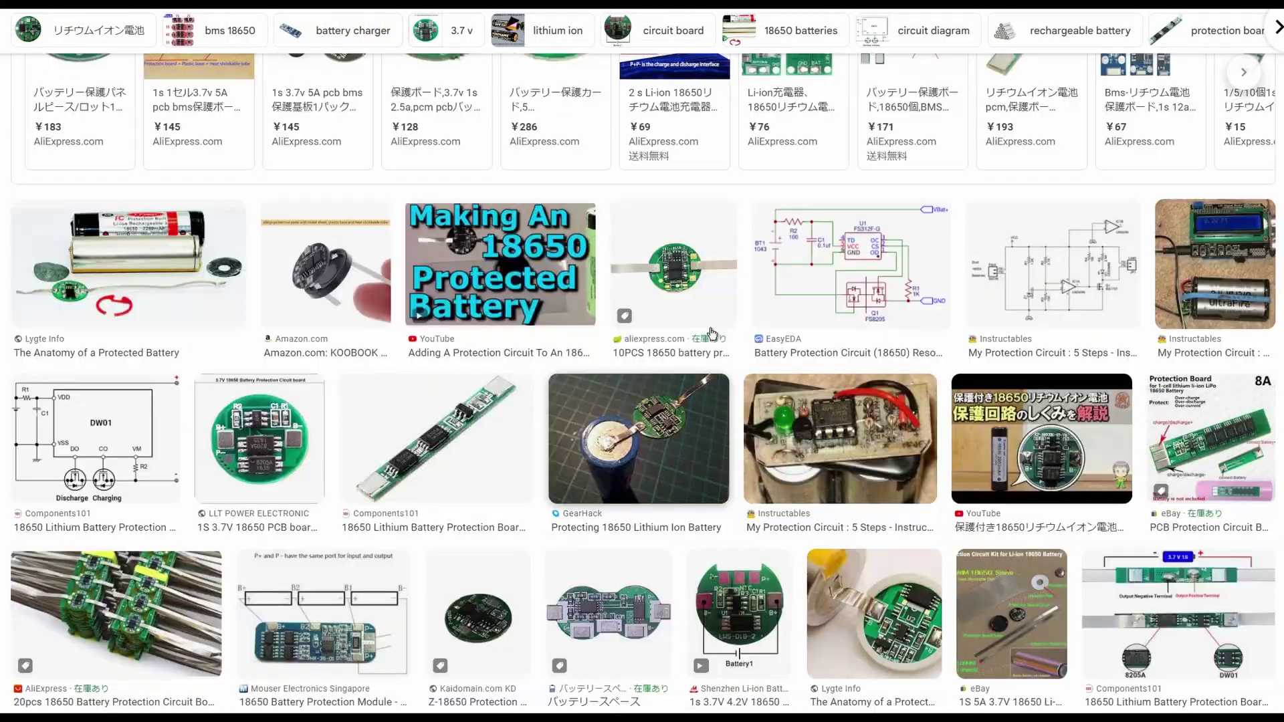
pyautogui.scroll(-1, 712, 334)
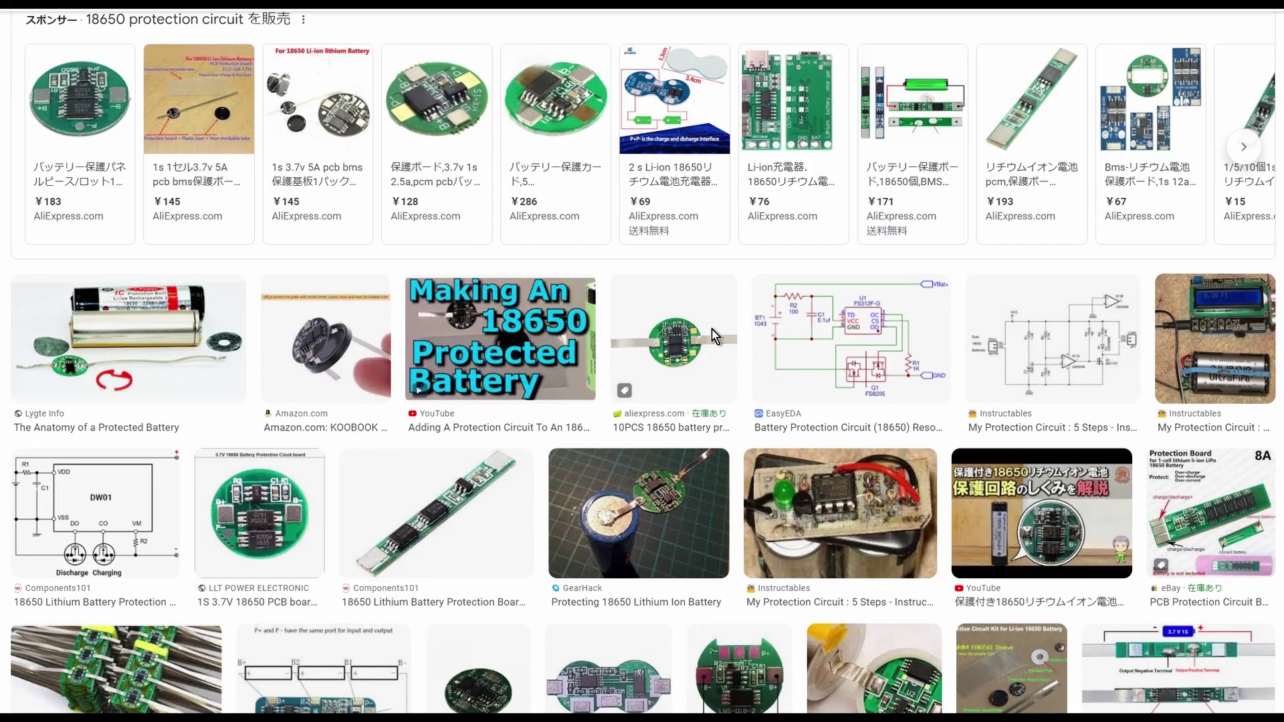
pyautogui.scroll(-2, 715, 336)
pyautogui.scroll(-1, 716, 336)
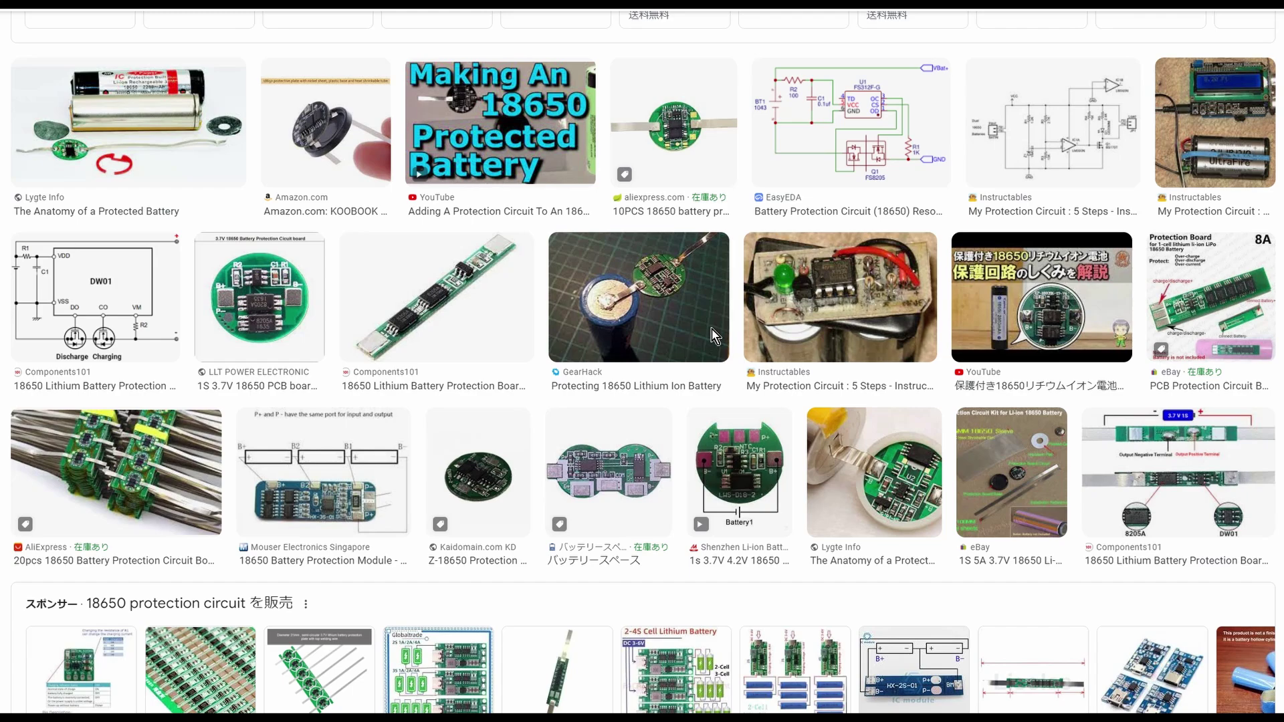
pyautogui.scroll(-4, 716, 336)
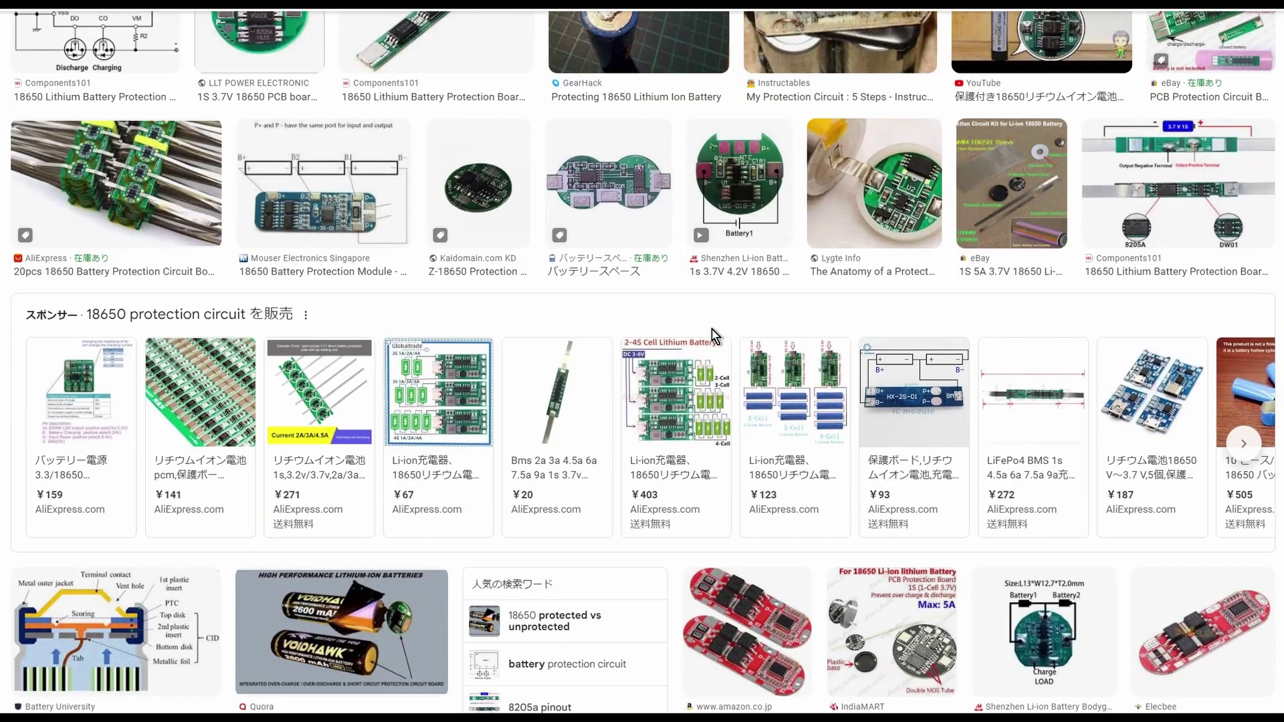
pyautogui.scroll(-4, 714, 334)
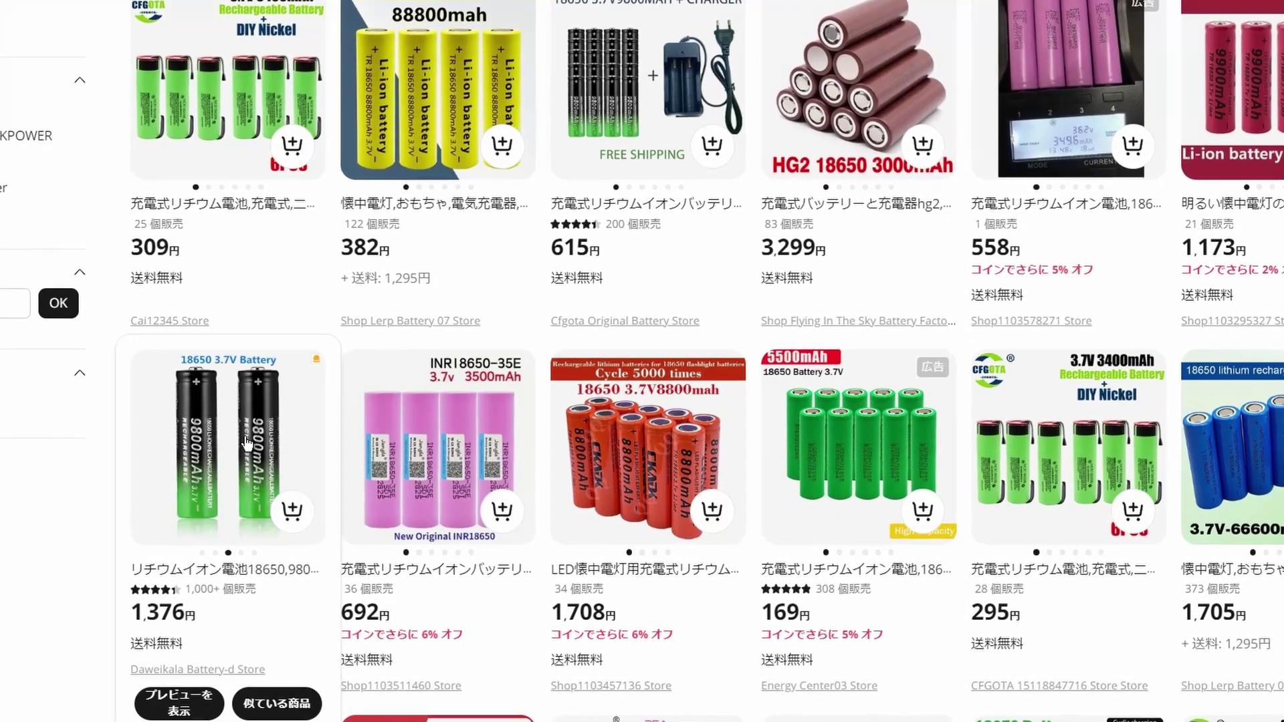
# - Look over the 18650 battery shop listings and the typical application circuit in the TP5400 datasheet
pyautogui.scroll(-5, 246, 444)
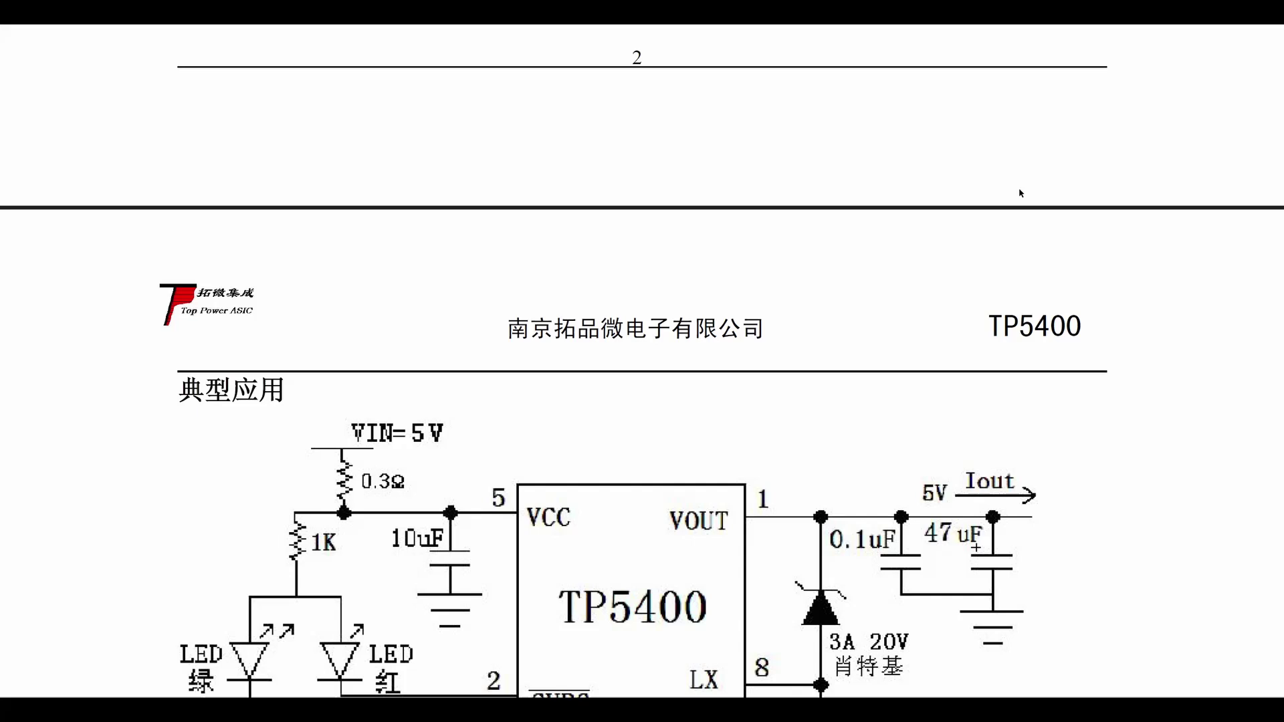
pyautogui.scroll(-3, 1023, 192)
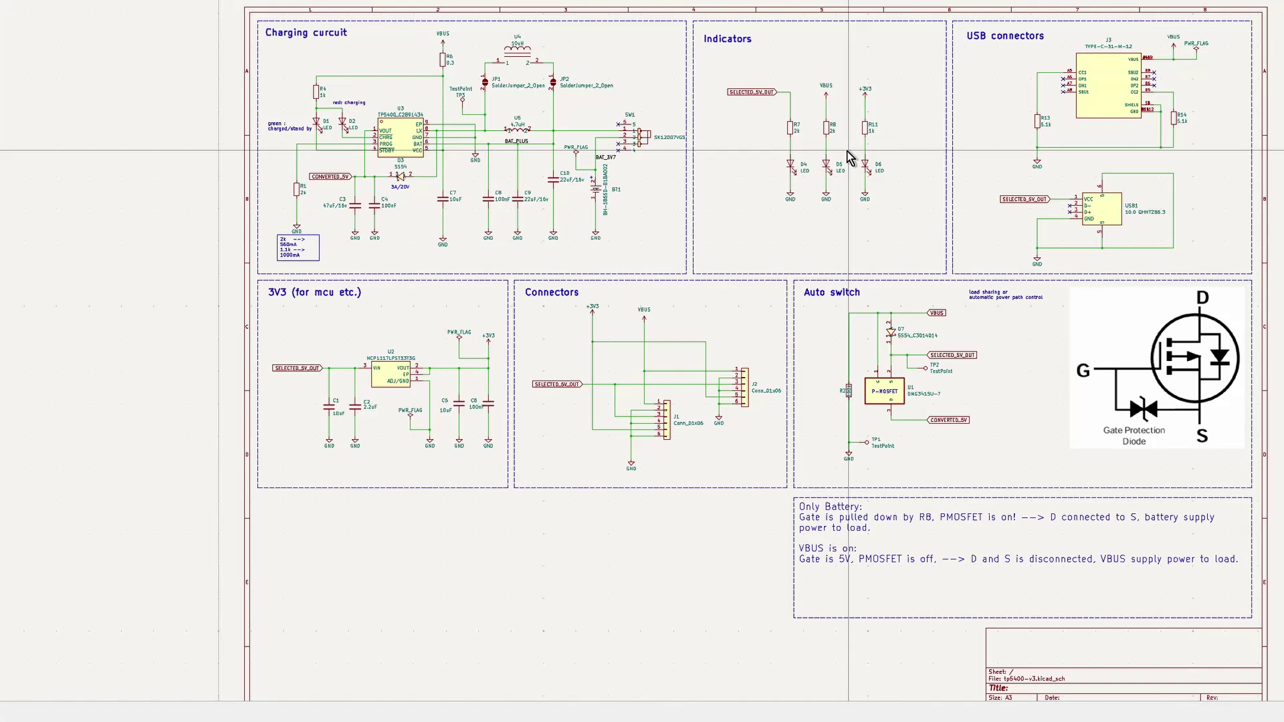
# - Examine the charging circuit block of the power supply schematic up close
pyautogui.scroll(2, 792, 207)
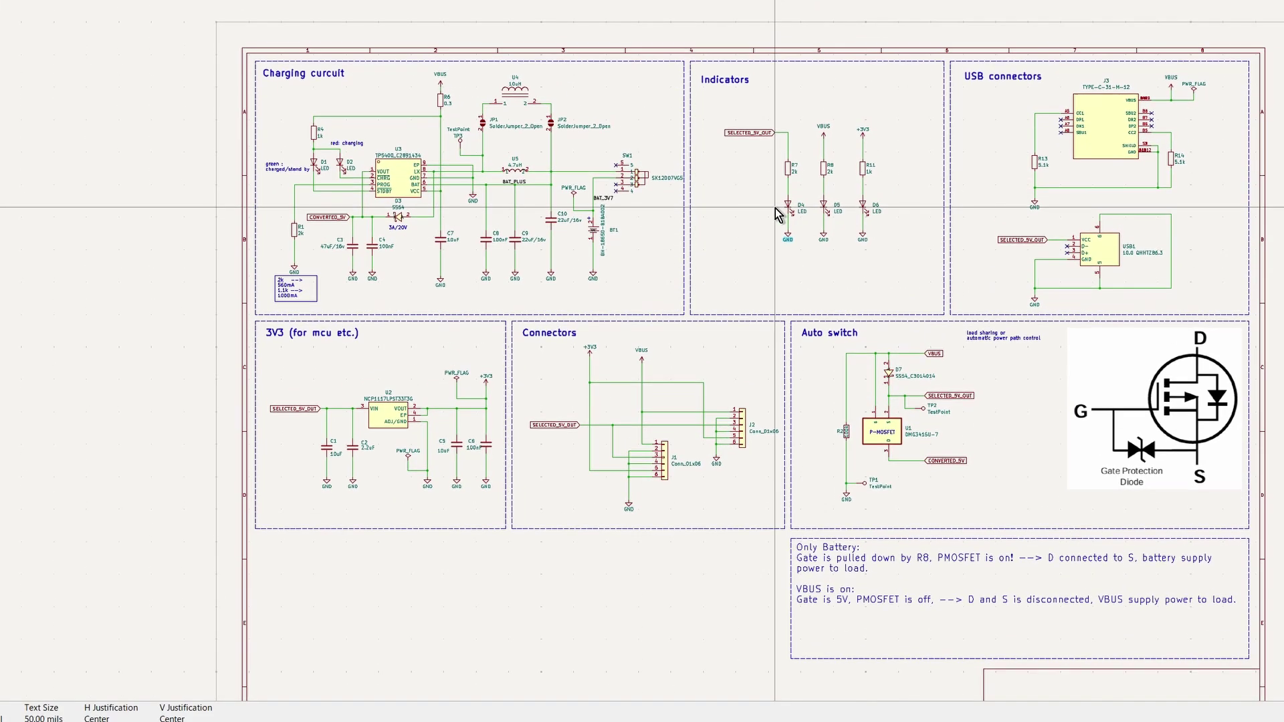
pyautogui.scroll(2, 775, 217)
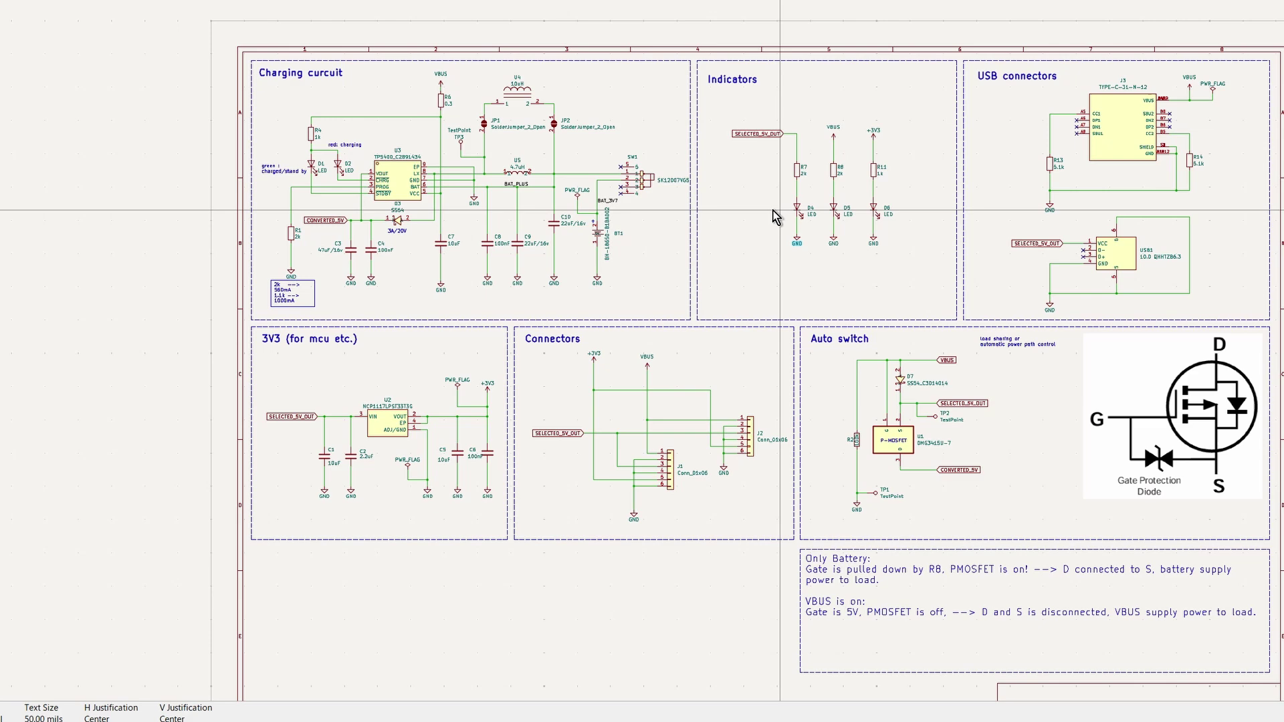
pyautogui.scroll(2, 776, 217)
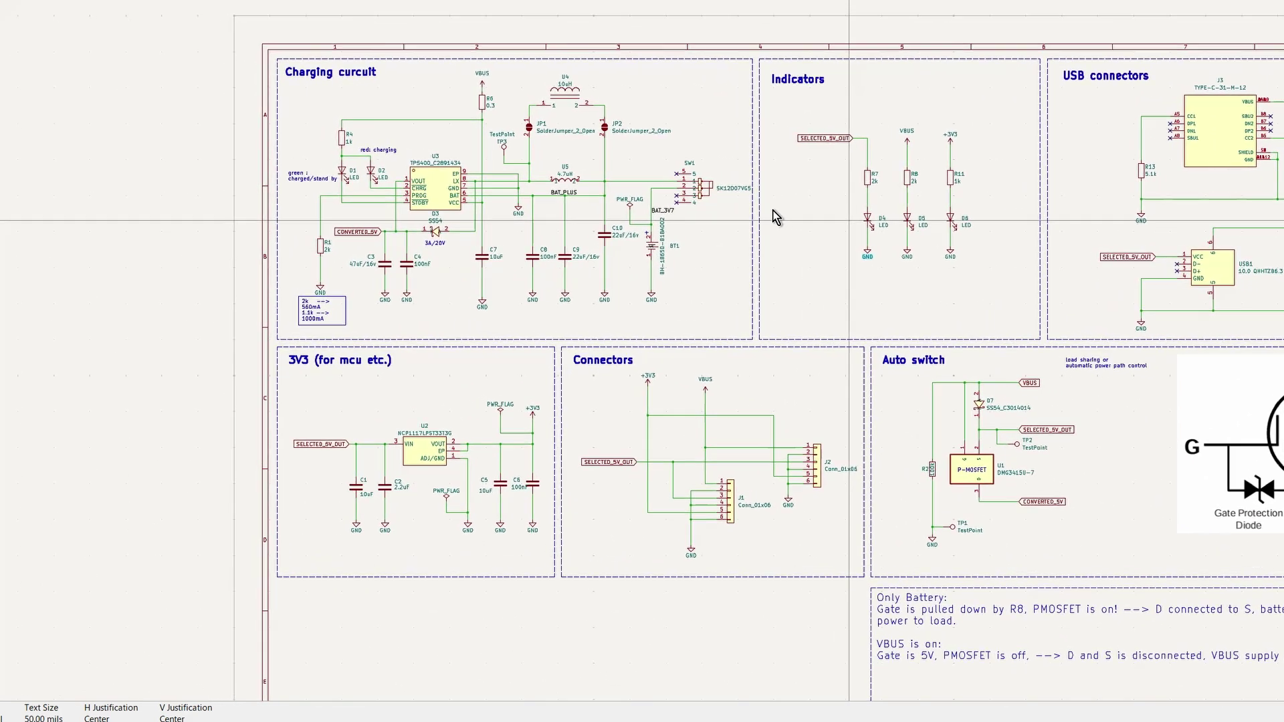
pyautogui.scroll(3, 776, 217)
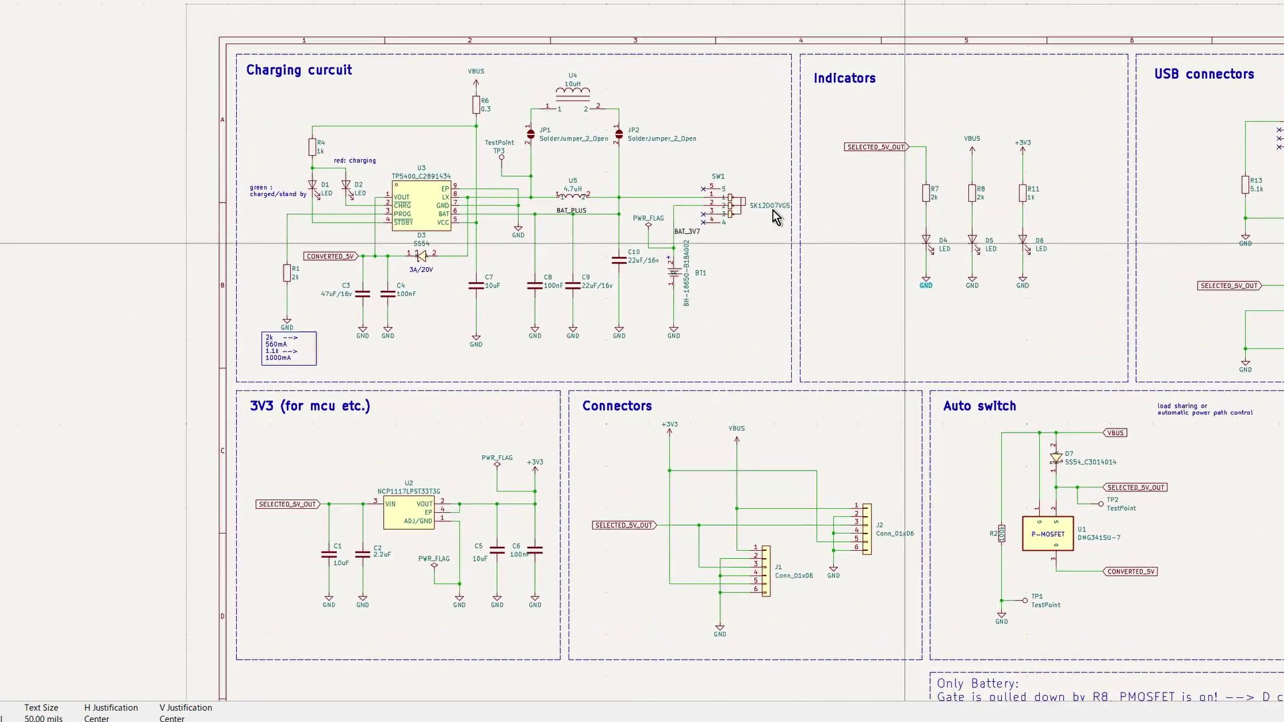
pyautogui.scroll(3, 776, 217)
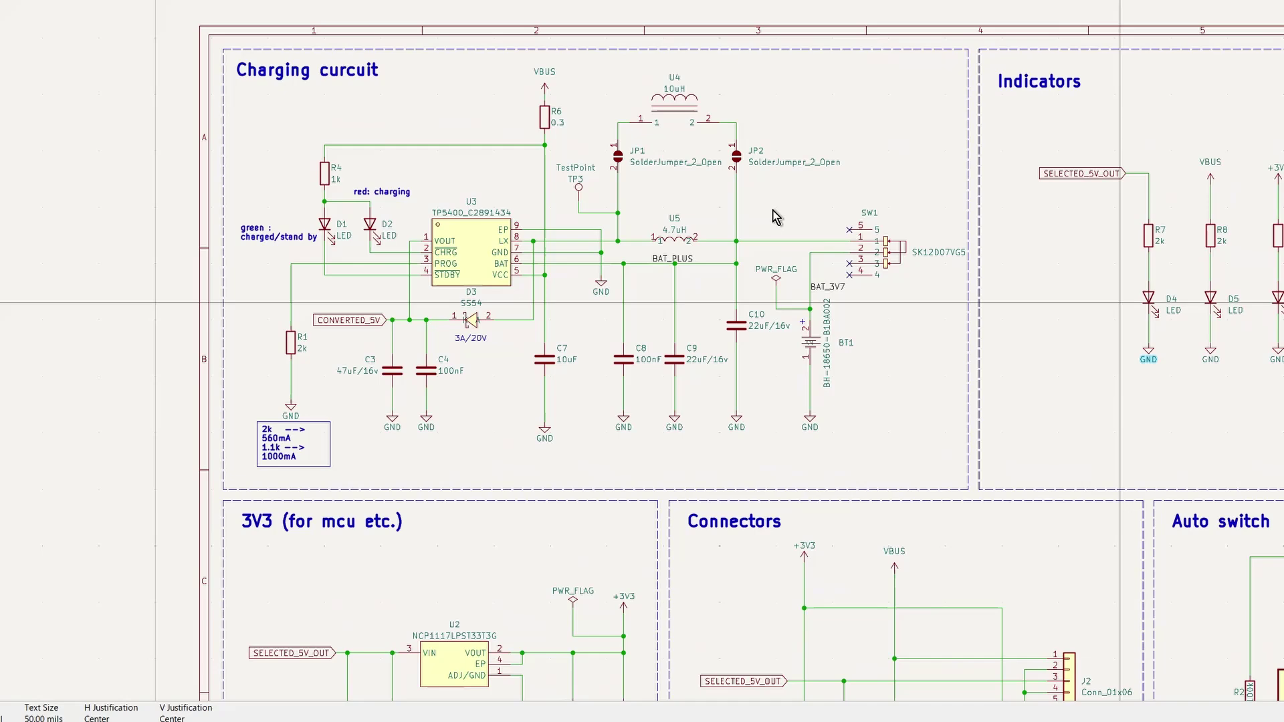
pyautogui.scroll(3, 775, 217)
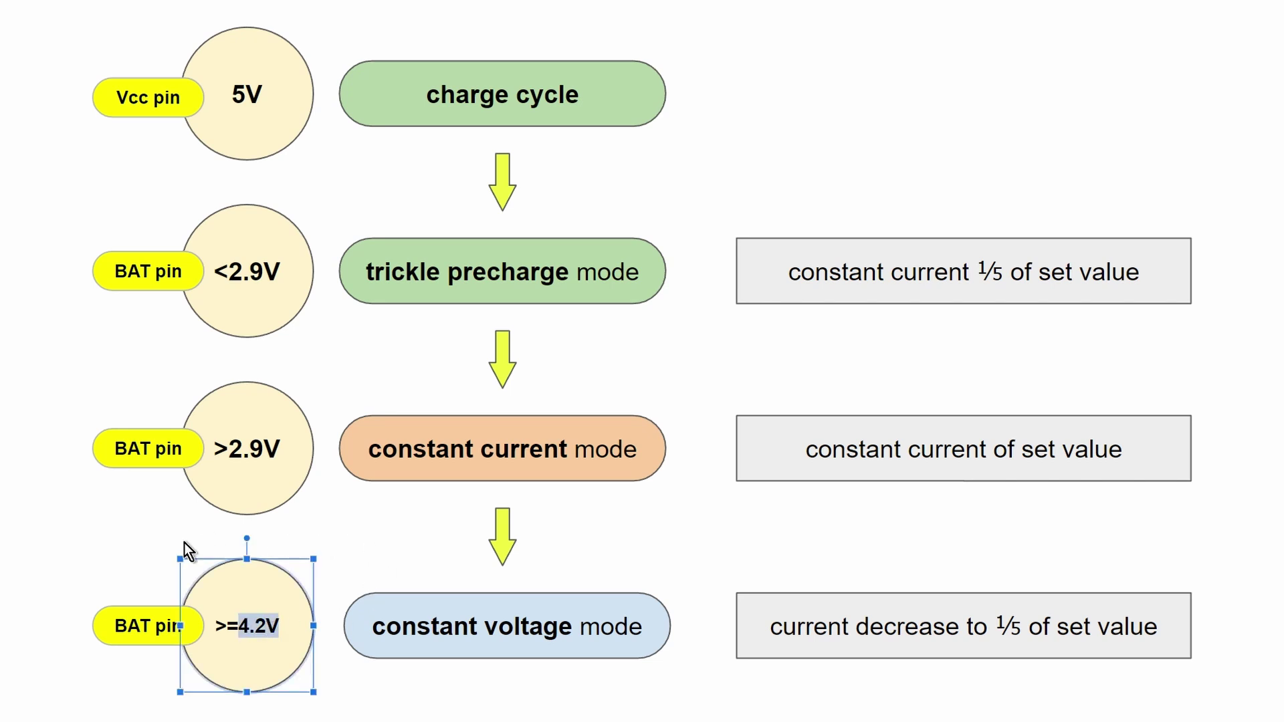
# - Deselect the >=4.2V circle in the charging modes diagram
pyautogui.click(143, 551)
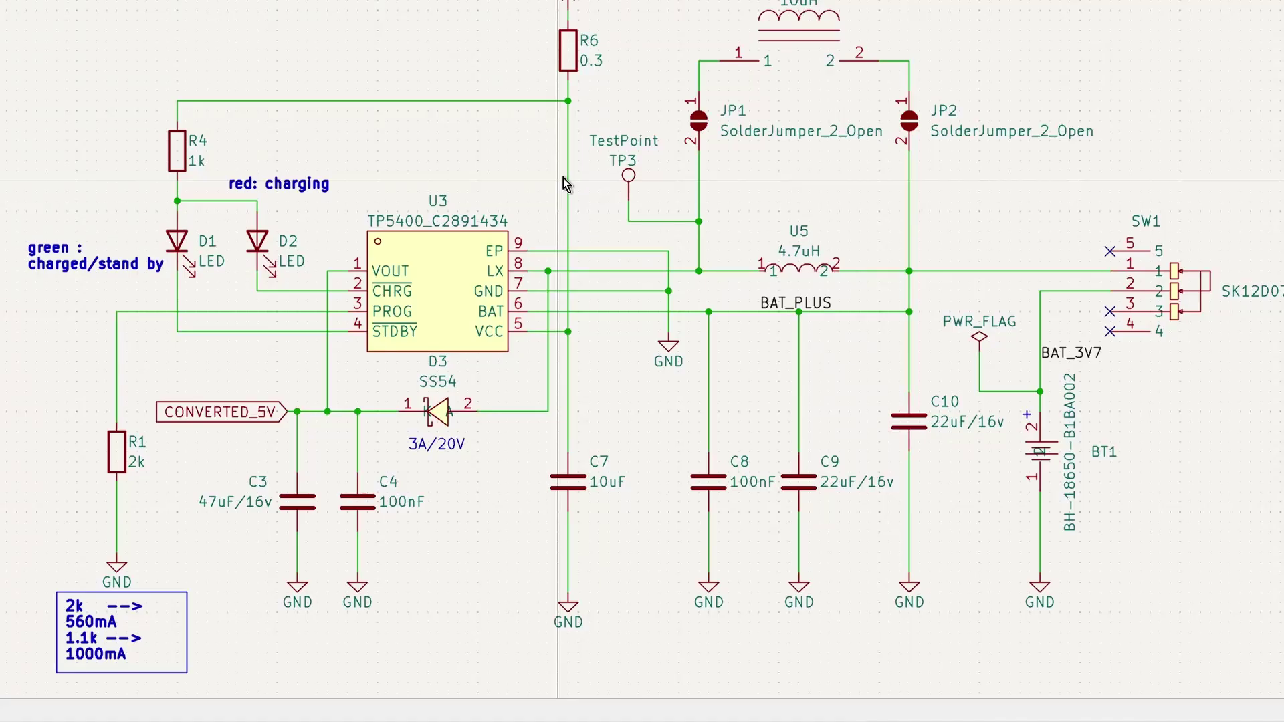
# - Inspect the LX pin of U3 and resistor R1 on the PROG pin in the charging circuit
pyautogui.click(528, 270)
pyautogui.scroll(-3, 355, 302)
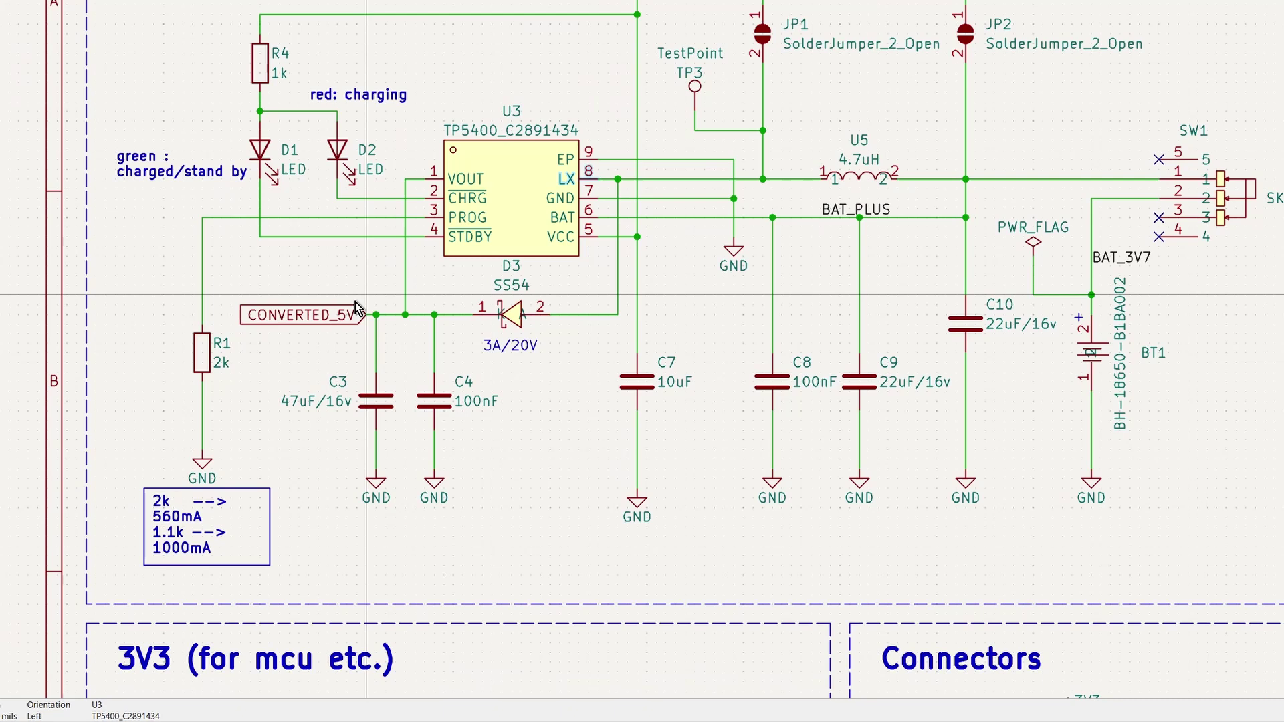
pyautogui.click(206, 350)
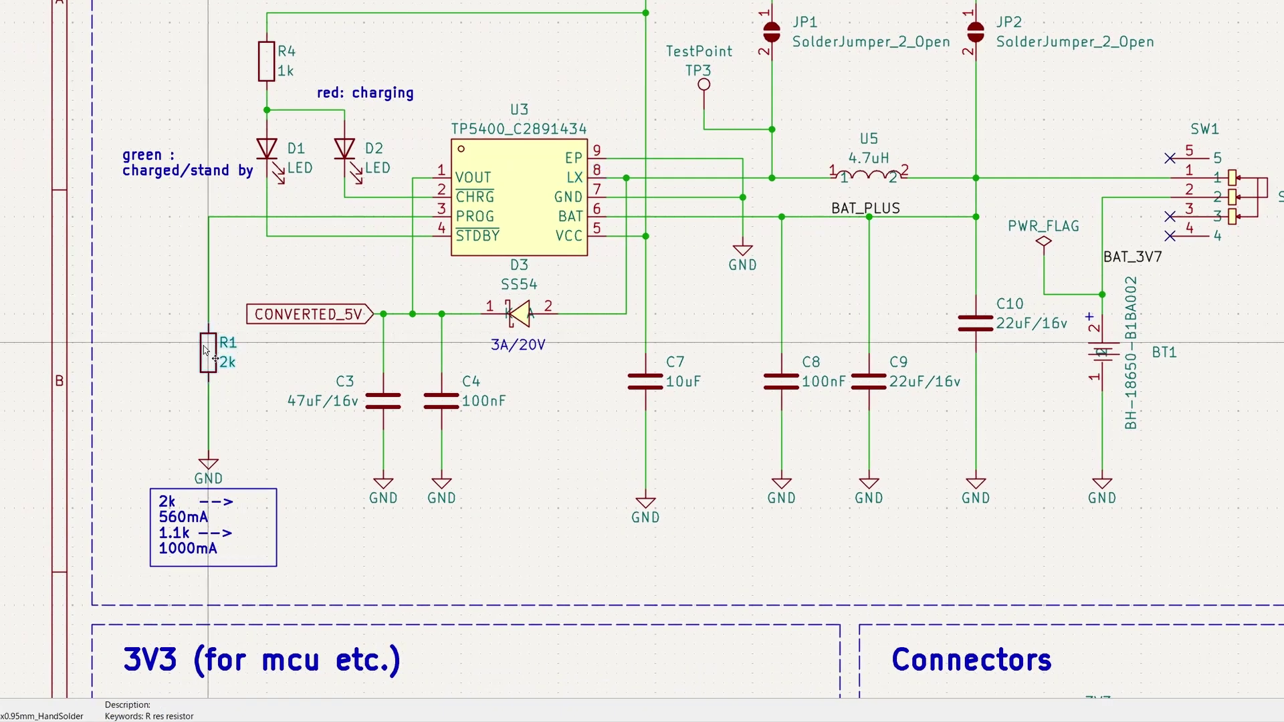
pyautogui.scroll(2, 206, 351)
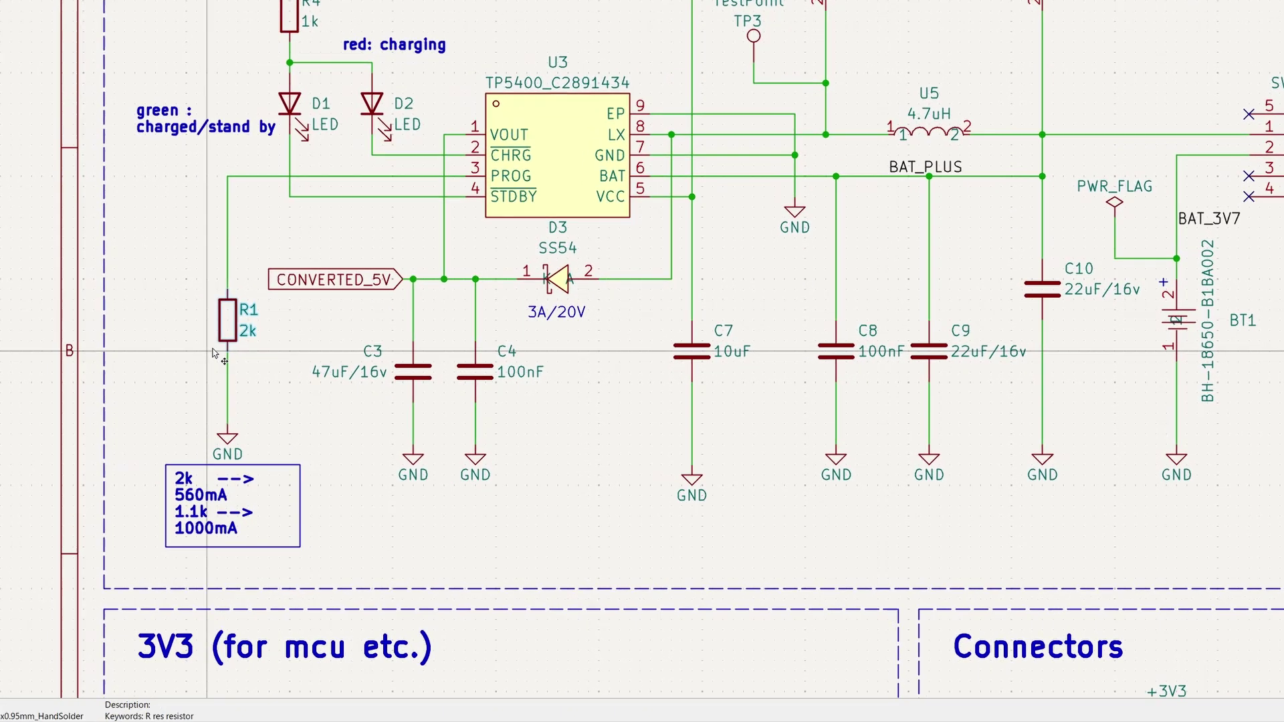
pyautogui.scroll(1, 214, 353)
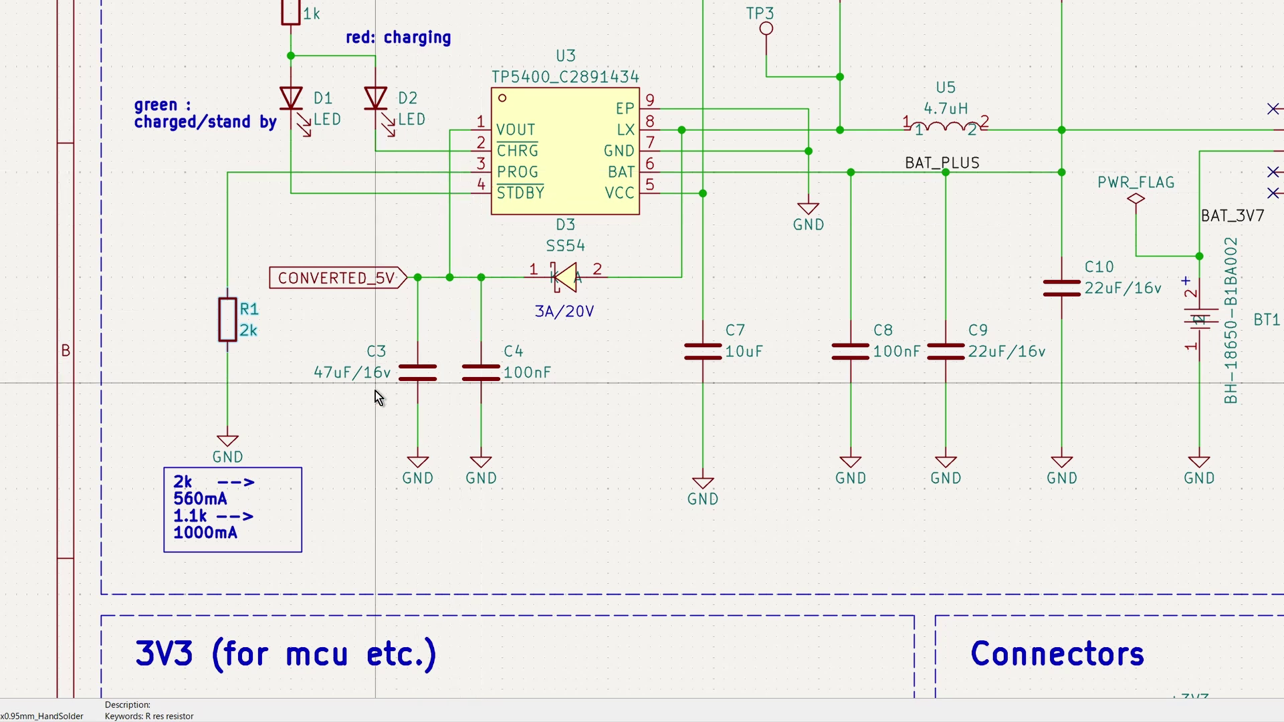
# - Check the note box beneath R1 that relates resistance to charging current, and select R1 again
pyautogui.click(204, 482)
pyautogui.scroll(1, 204, 483)
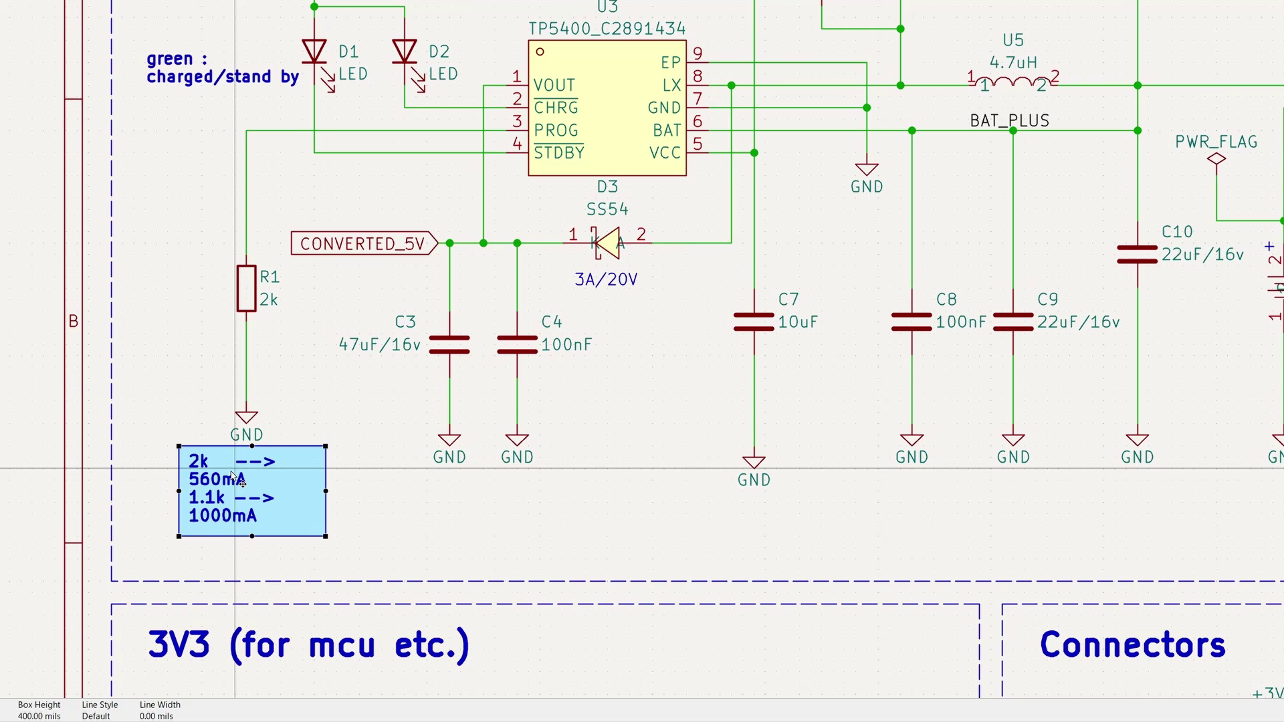
pyautogui.scroll(2, 233, 478)
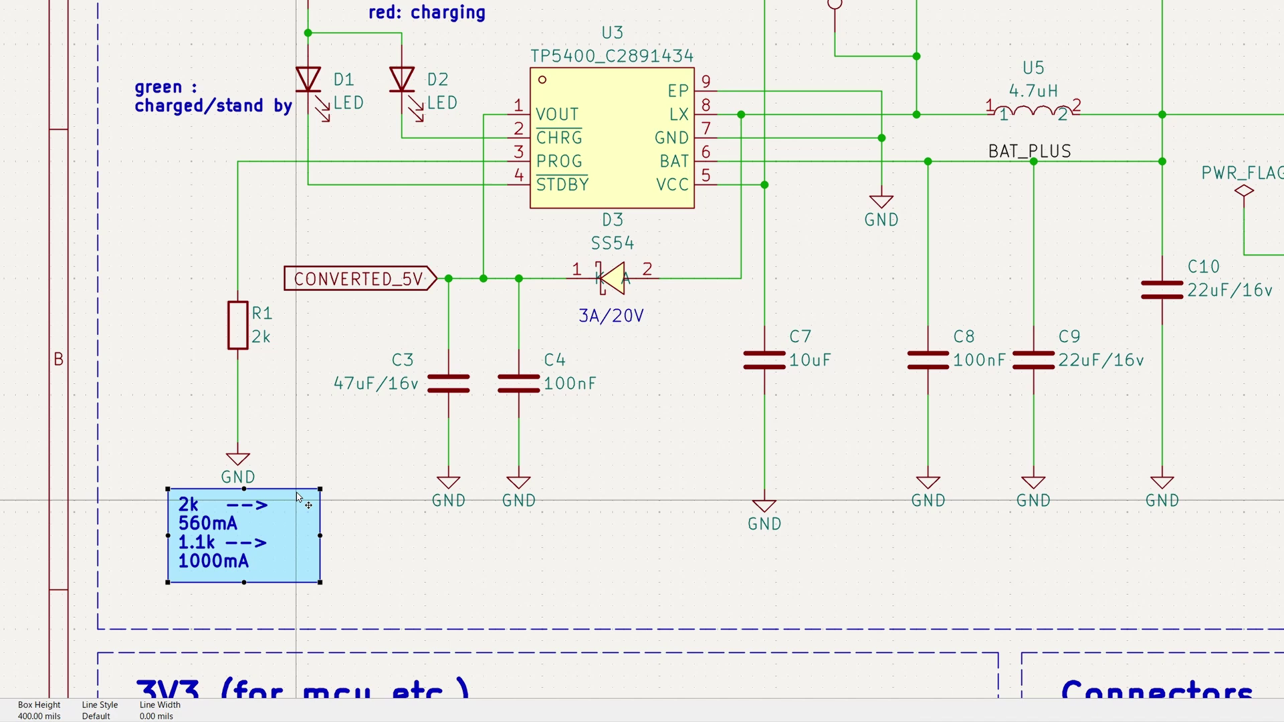
pyautogui.click(242, 327)
pyautogui.scroll(-2, 323, 343)
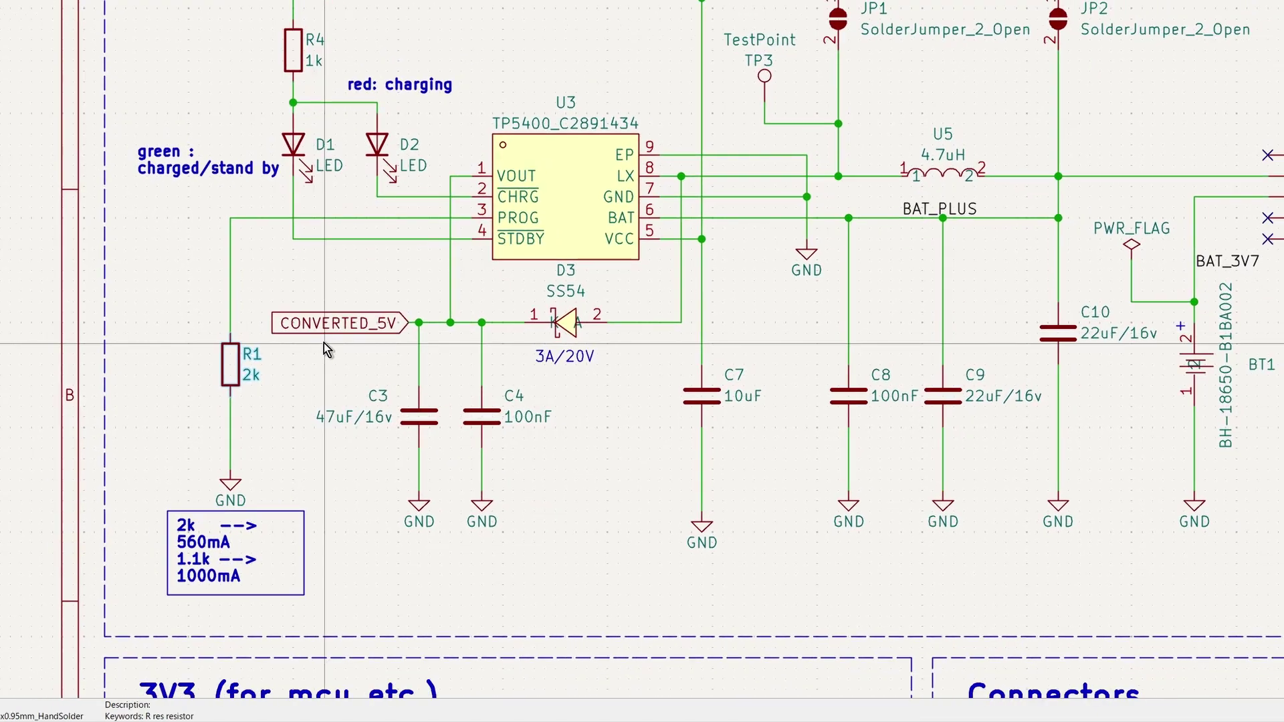
# - Examine the inductors U4 and U5 and solder jumpers JP1 and JP2 between U3 and switch SW1
pyautogui.scroll(-3, 355, 341)
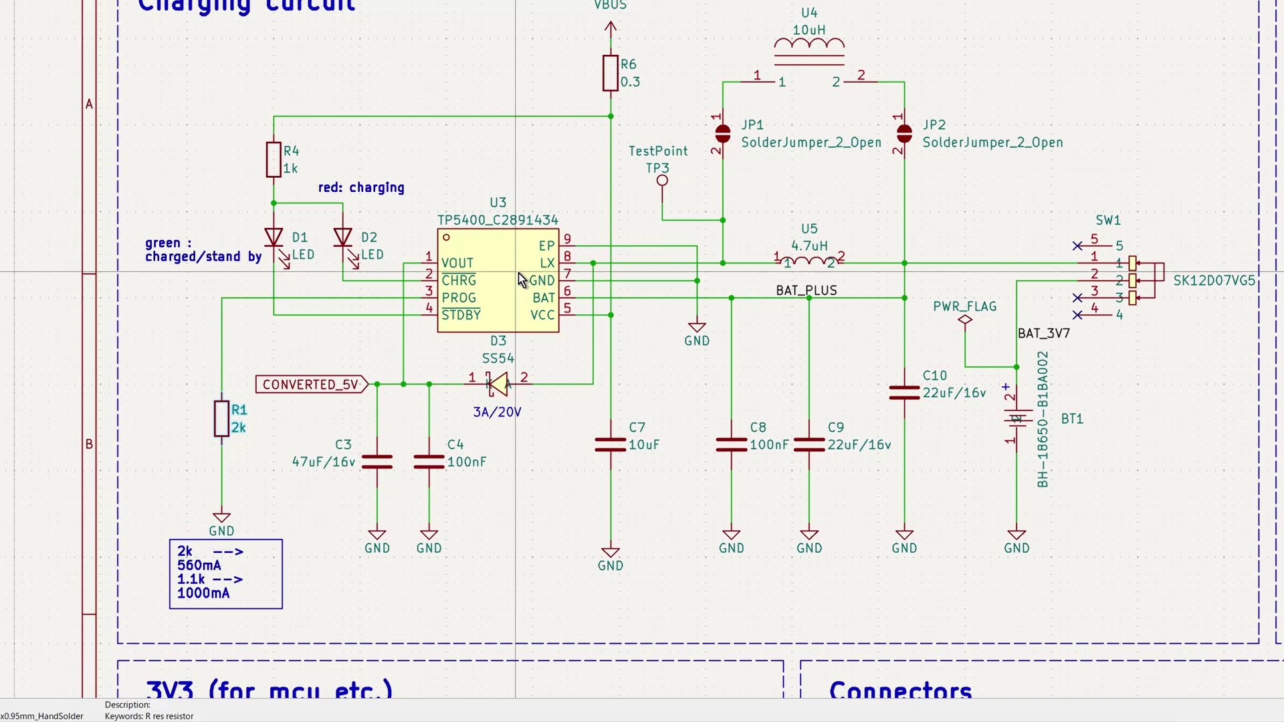
pyautogui.scroll(-2, 520, 280)
pyautogui.scroll(4, 909, 233)
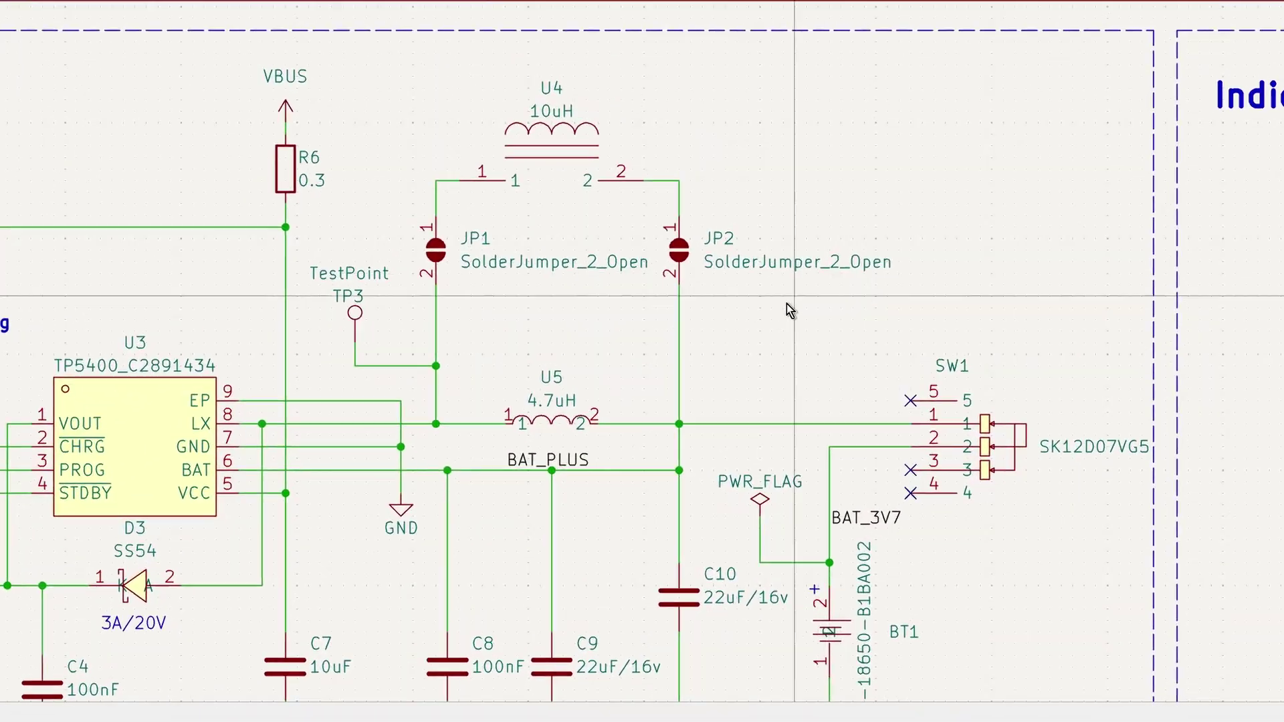
# - Inspect the 4.7uH inductor U5 and the 10uH inductor U4 in the charging circuit
pyautogui.click(551, 433)
pyautogui.scroll(2, 551, 335)
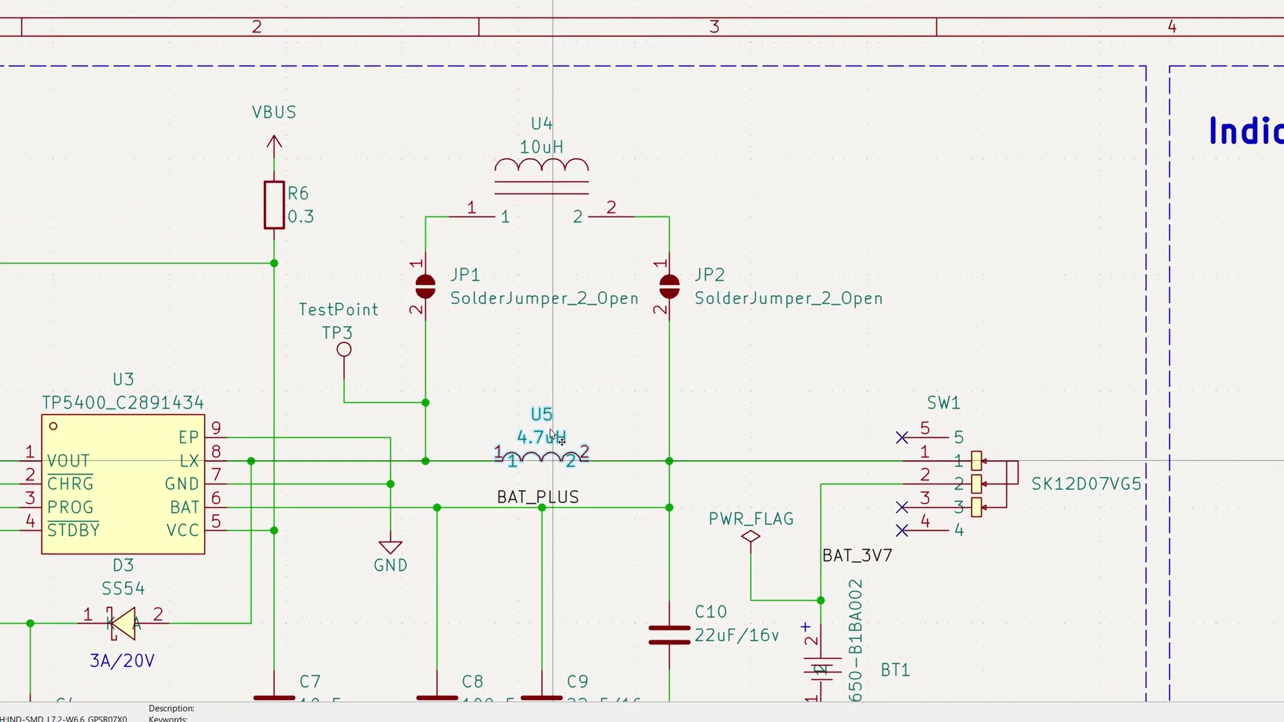
pyautogui.click(552, 224)
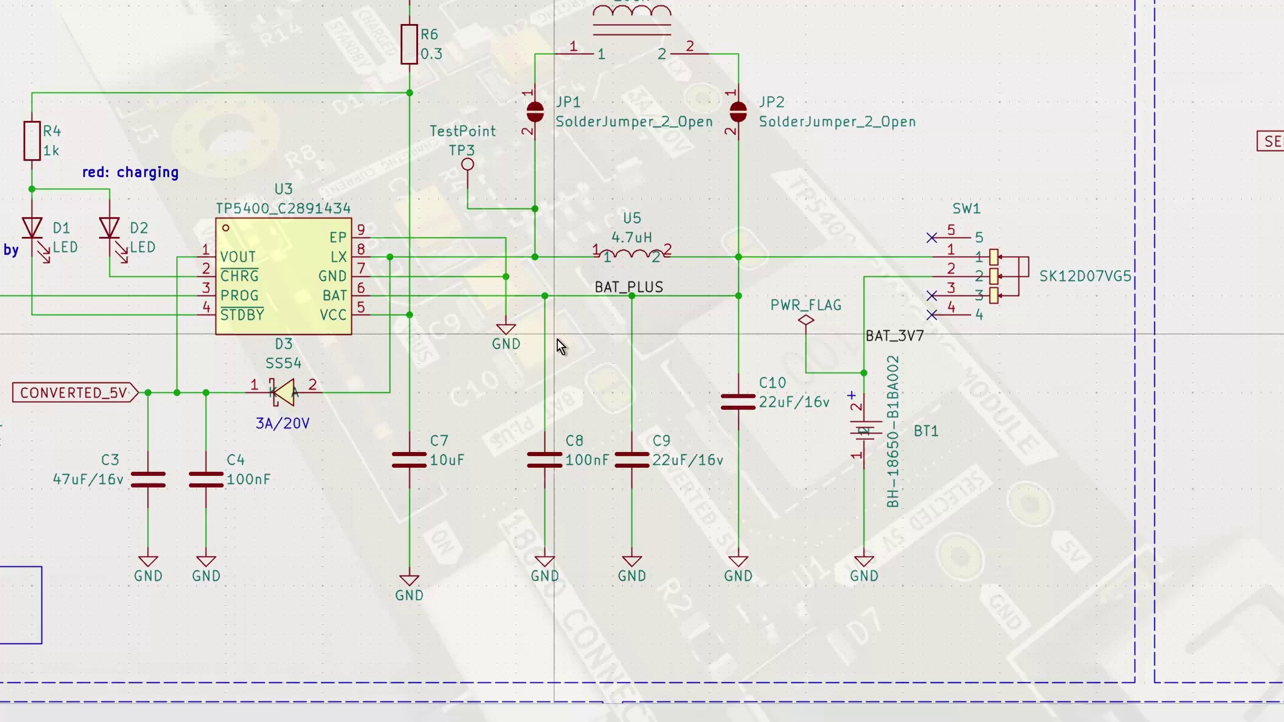
pyautogui.scroll(-1, 479, 367)
pyautogui.scroll(-2, 480, 367)
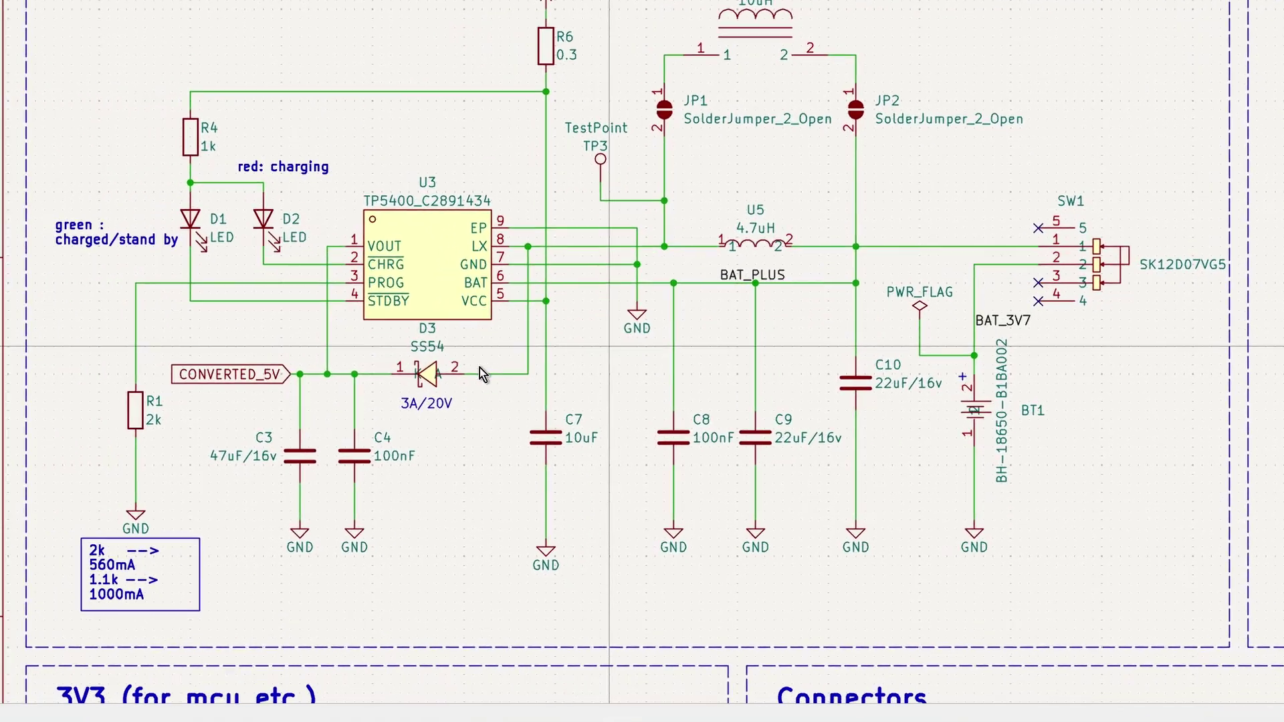
# - Examine status LEDs D1 and D2 and their shared resistor R4 beside U3
pyautogui.scroll(3, 481, 369)
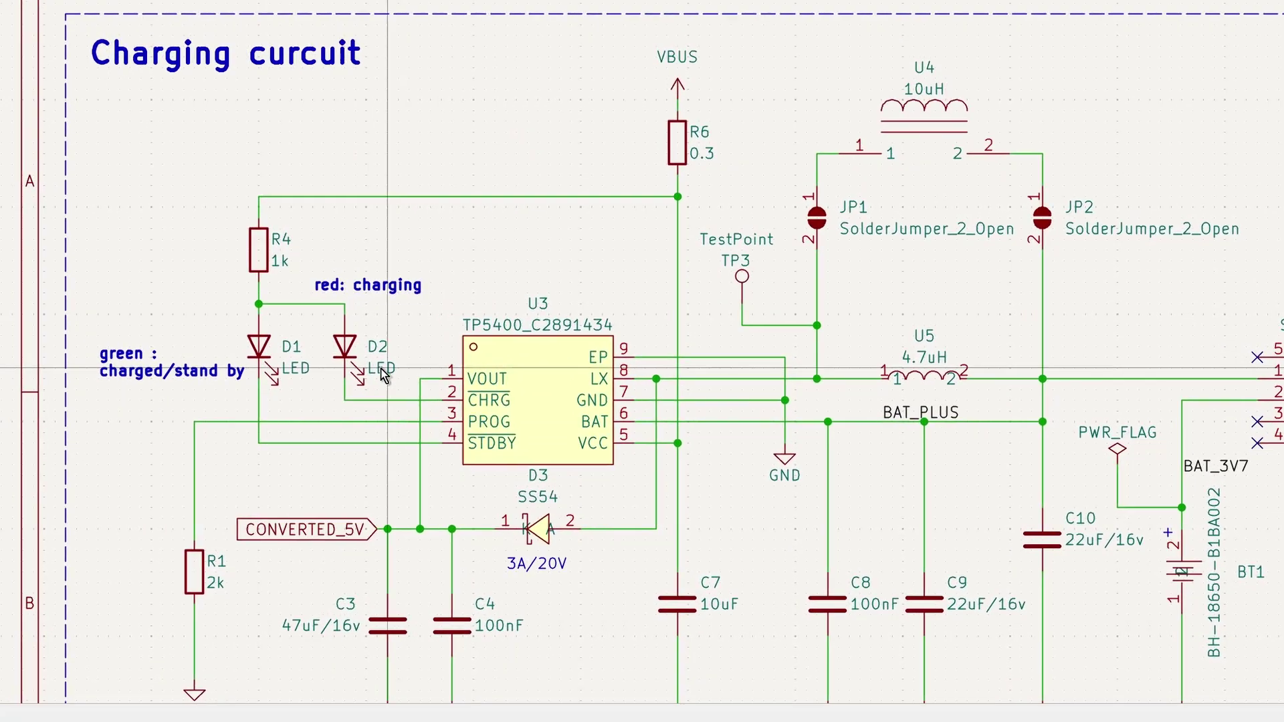
pyautogui.click(274, 358)
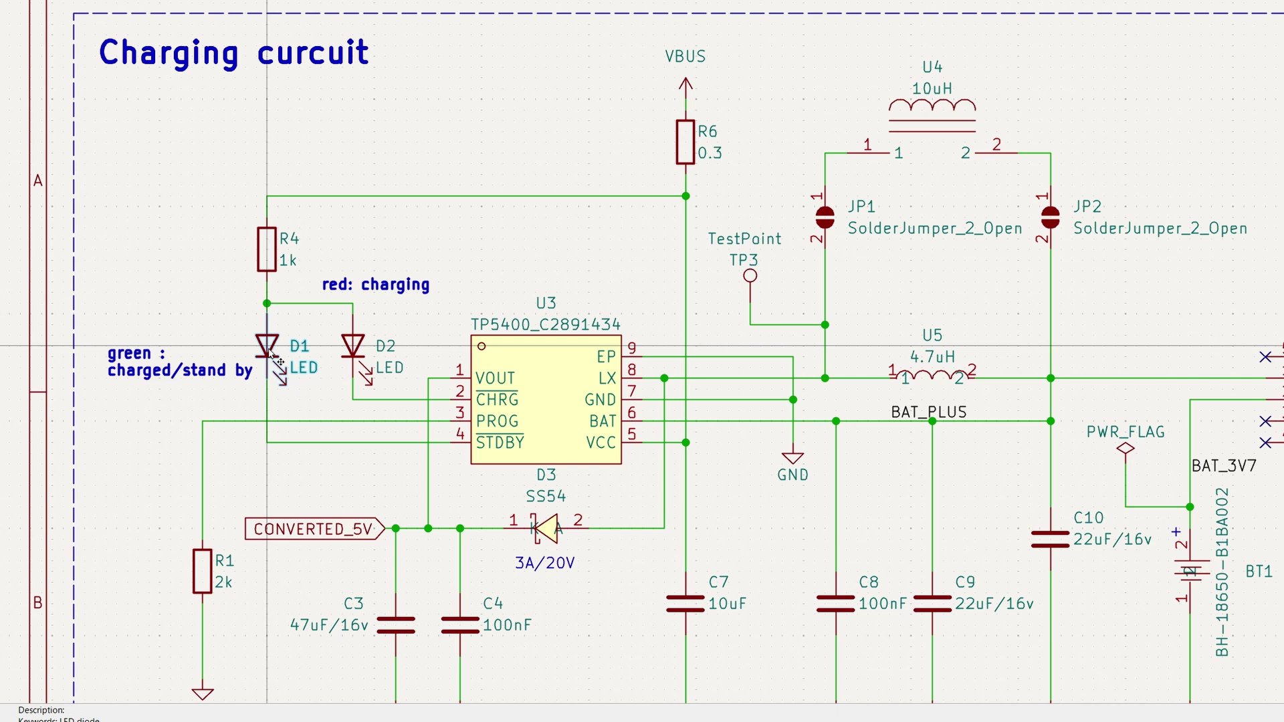
pyautogui.click(352, 353)
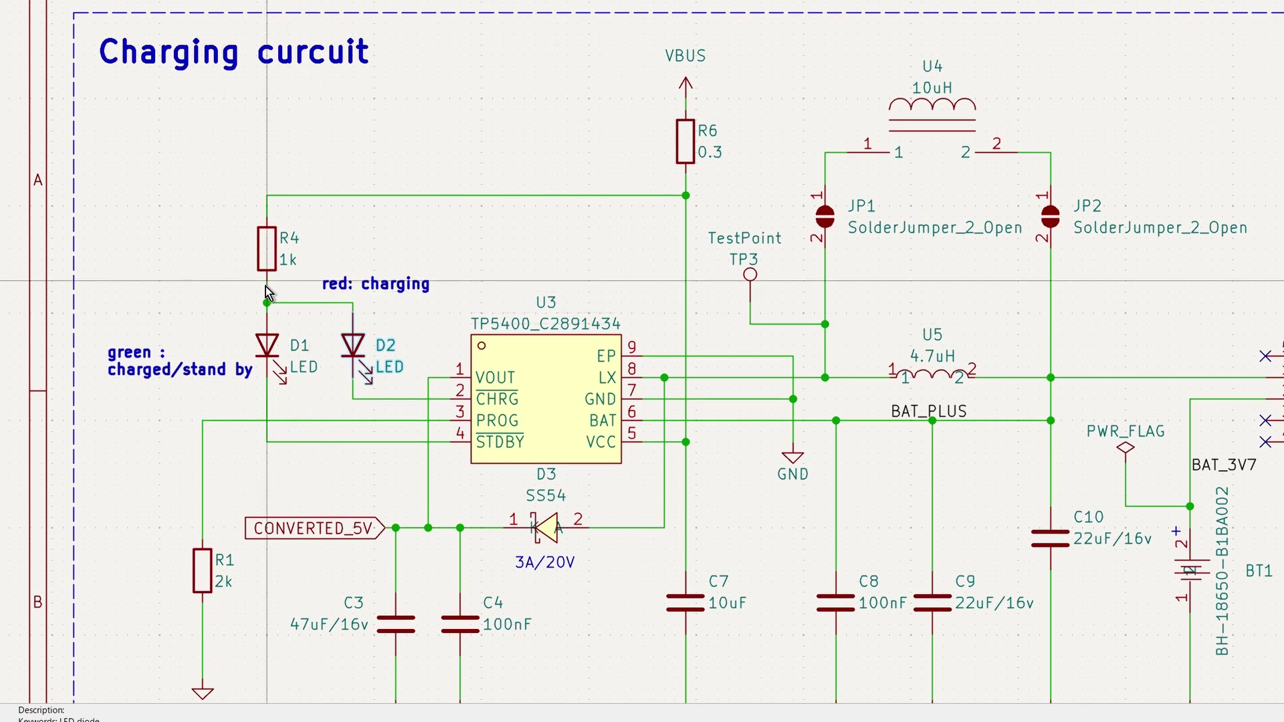
pyautogui.click(267, 257)
pyautogui.scroll(-2, 267, 257)
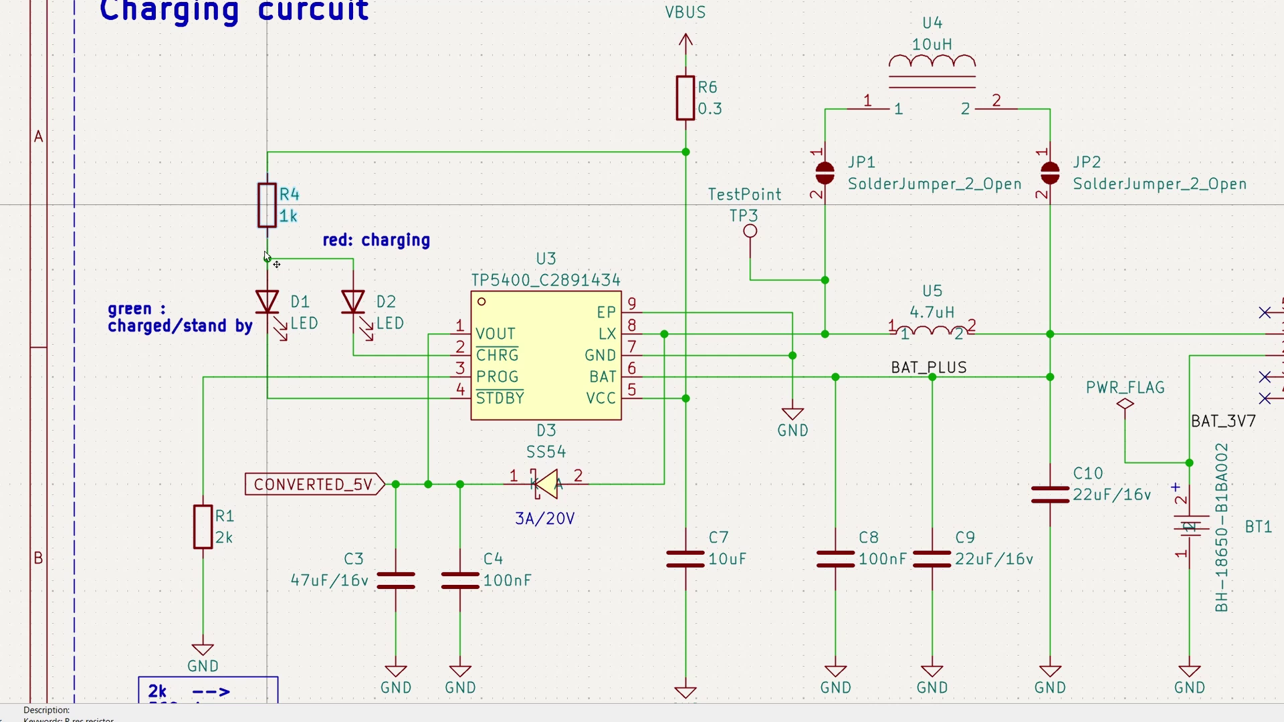
pyautogui.click(357, 286)
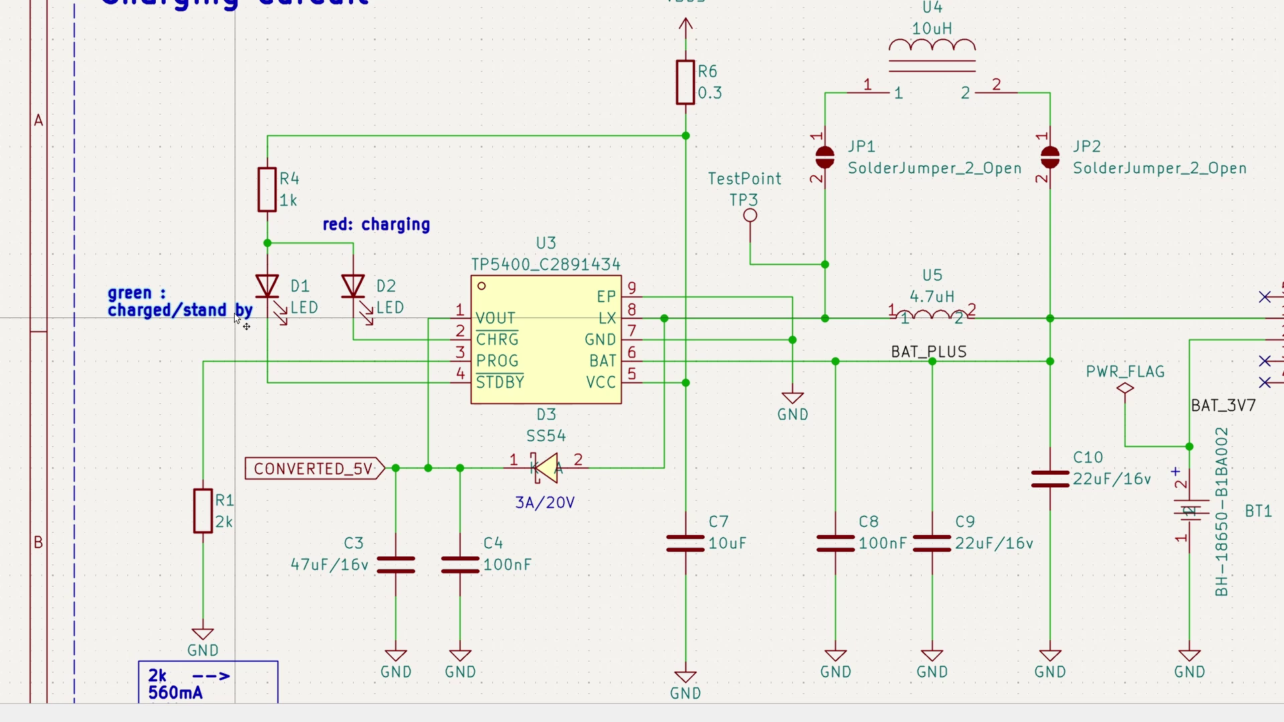
pyautogui.click(291, 165)
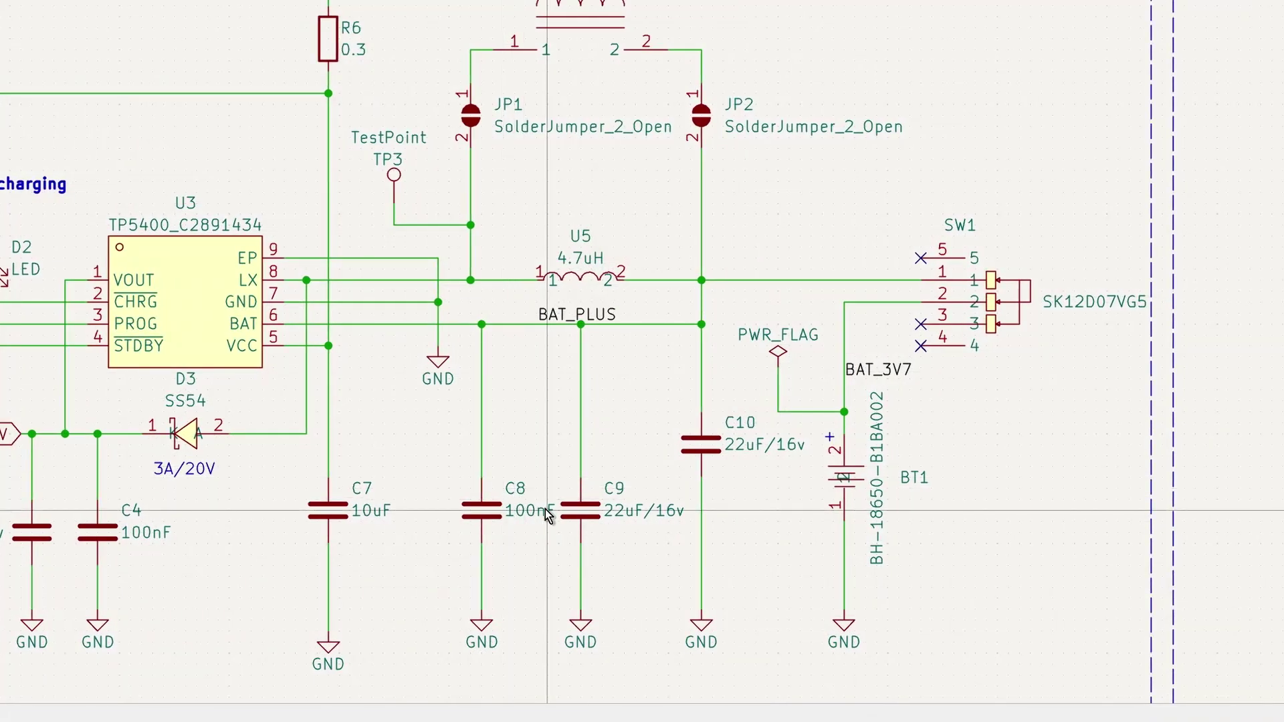
# - Inspect capacitors C9 and C10 on the BAT_PLUS line of the charging circuit
pyautogui.click(576, 508)
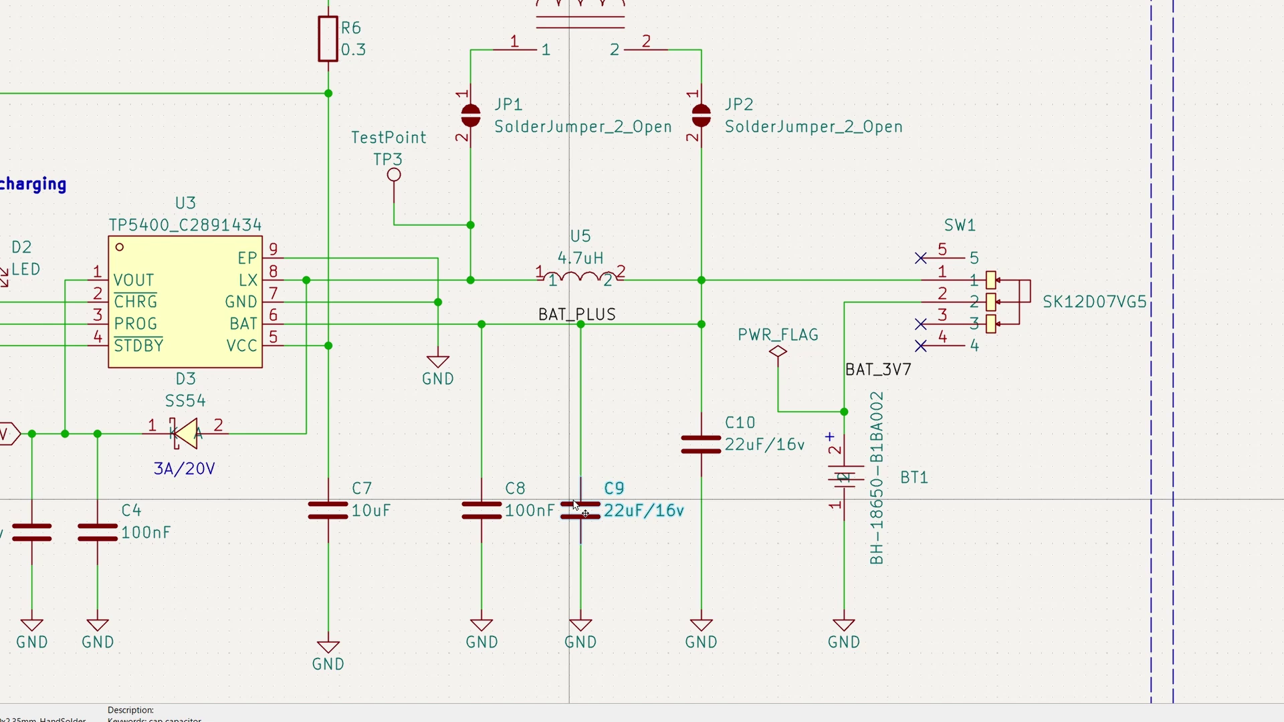
pyautogui.hscroll(3, 579, 482)
pyautogui.click(580, 453)
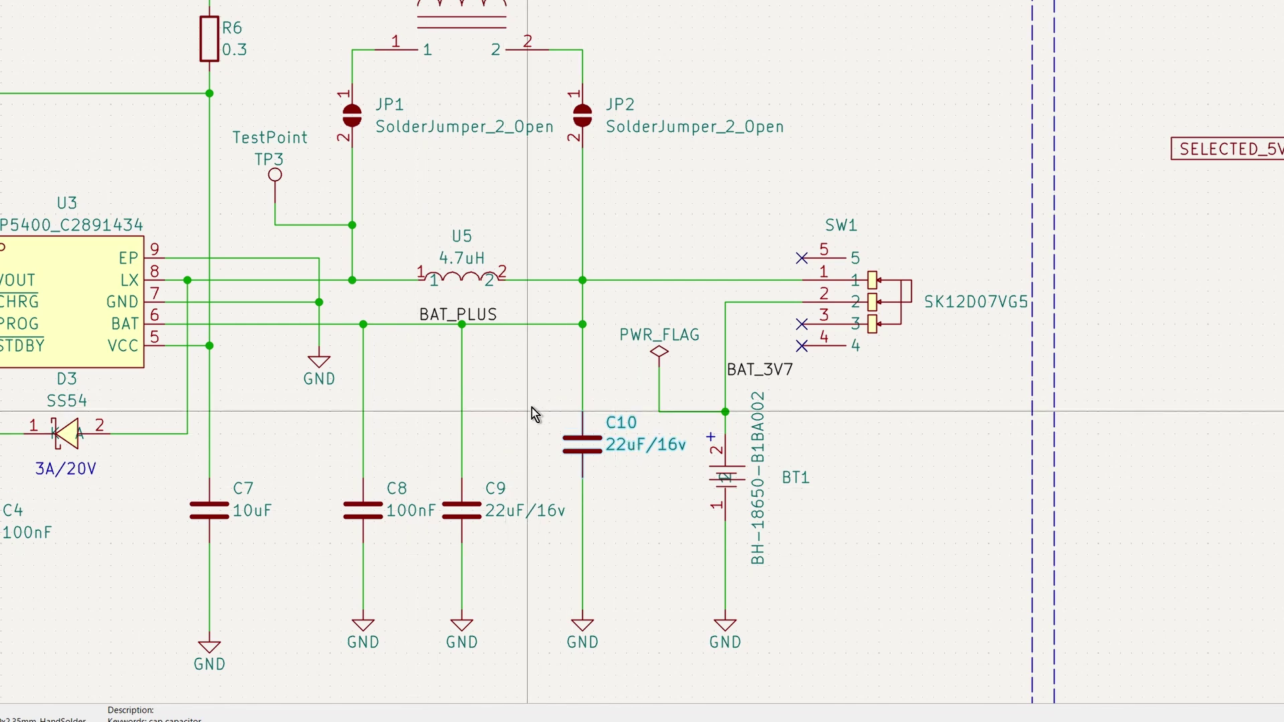
pyautogui.scroll(-1, 532, 407)
pyautogui.scroll(-3, 531, 407)
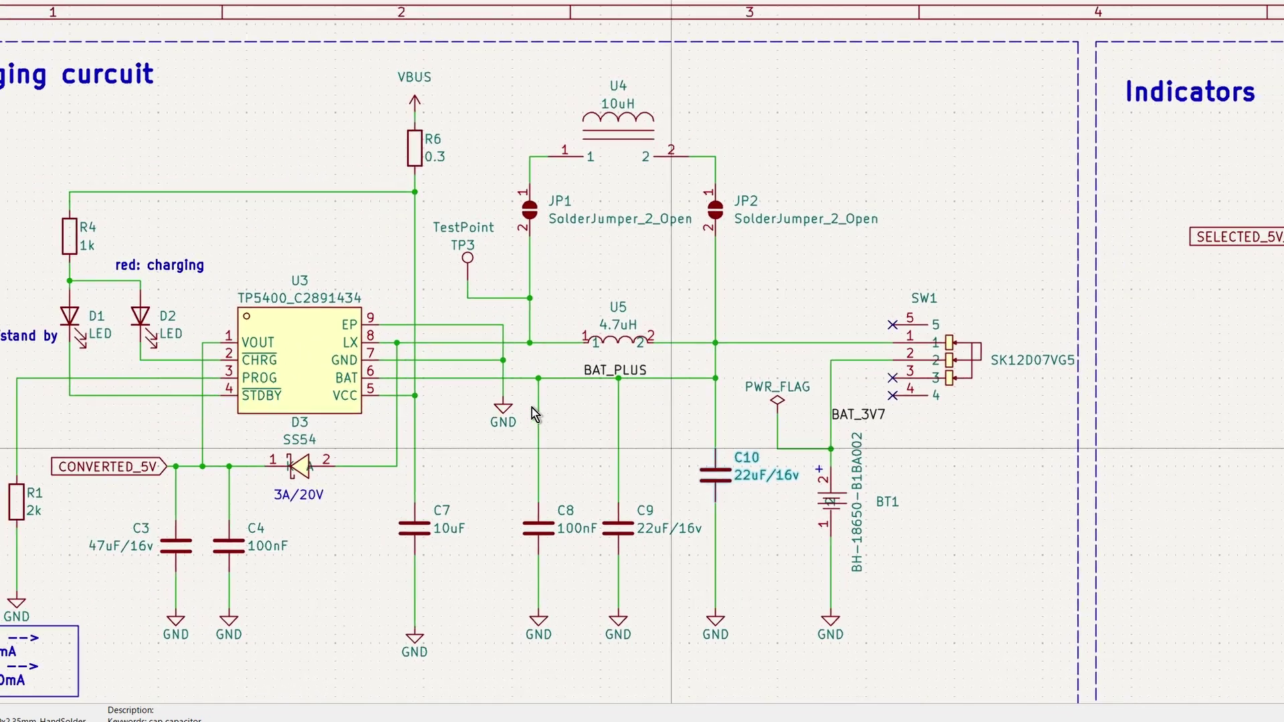
pyautogui.scroll(-1, 531, 407)
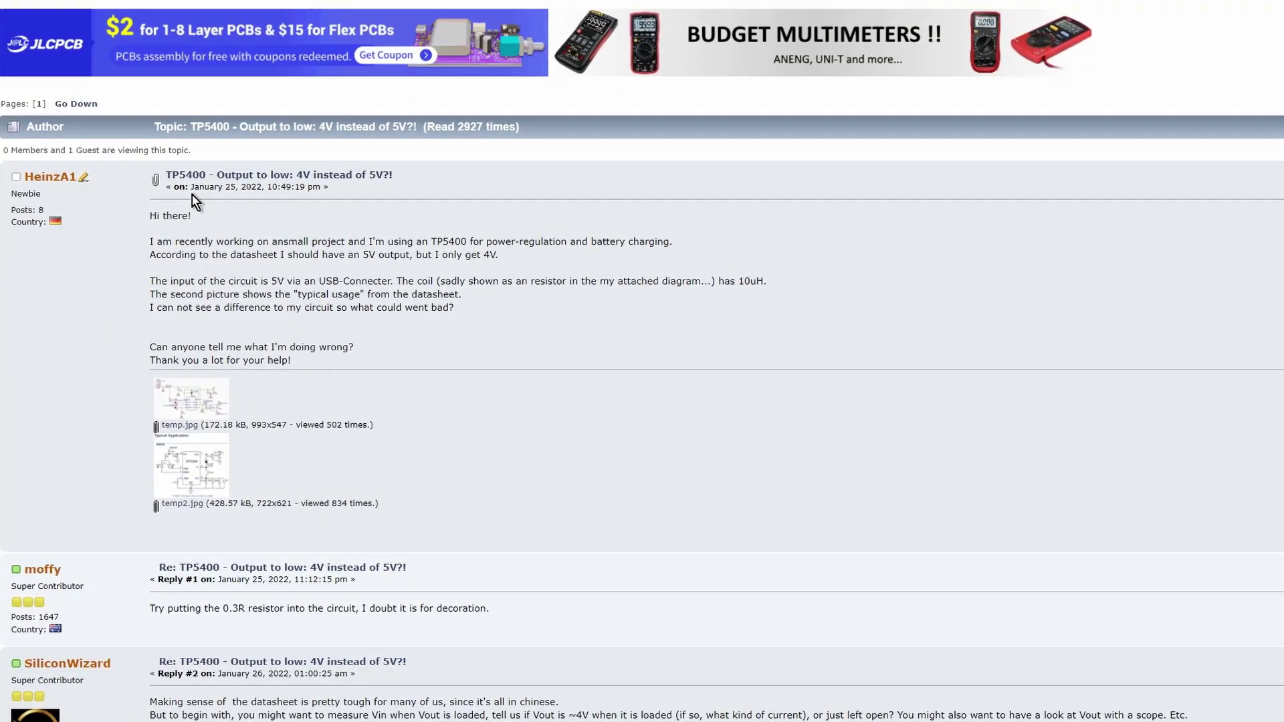
# - Switch to the forum thread on the TP5400's low output voltage and read through to reply #15
pyautogui.scroll(-2, 298, 179)
pyautogui.scroll(-10, 218, 281)
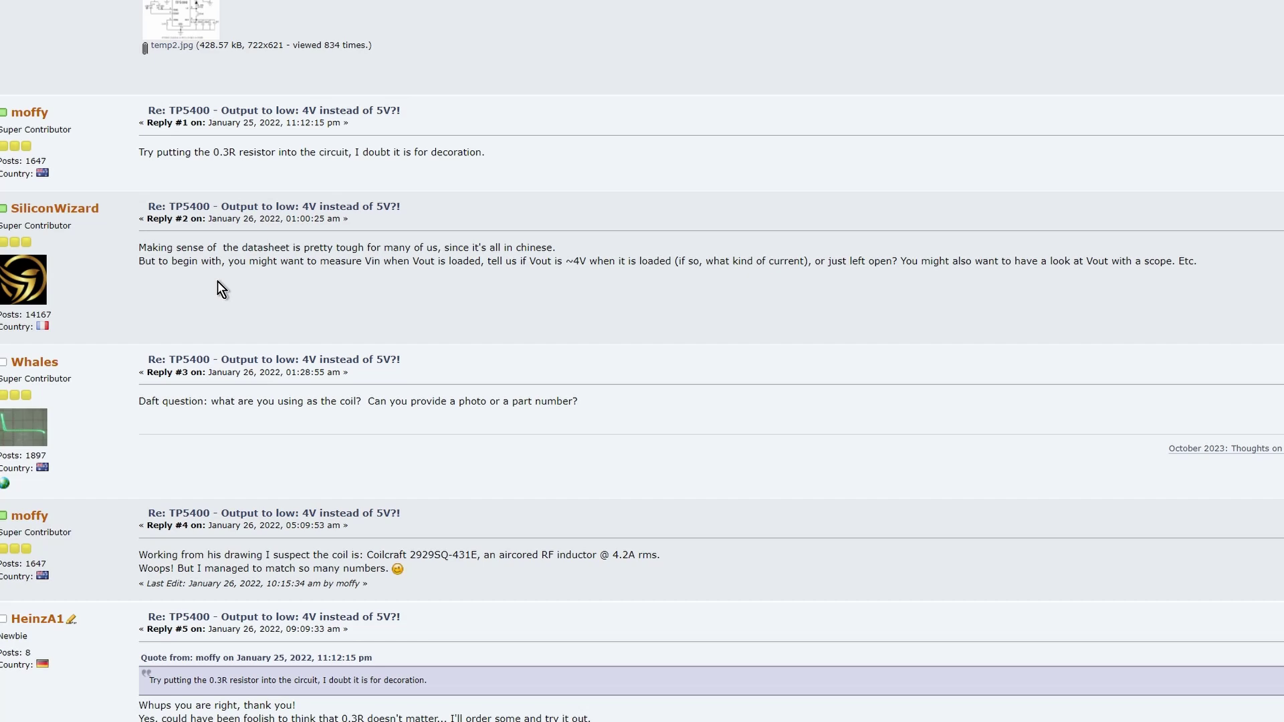
pyautogui.scroll(-15, 192, 299)
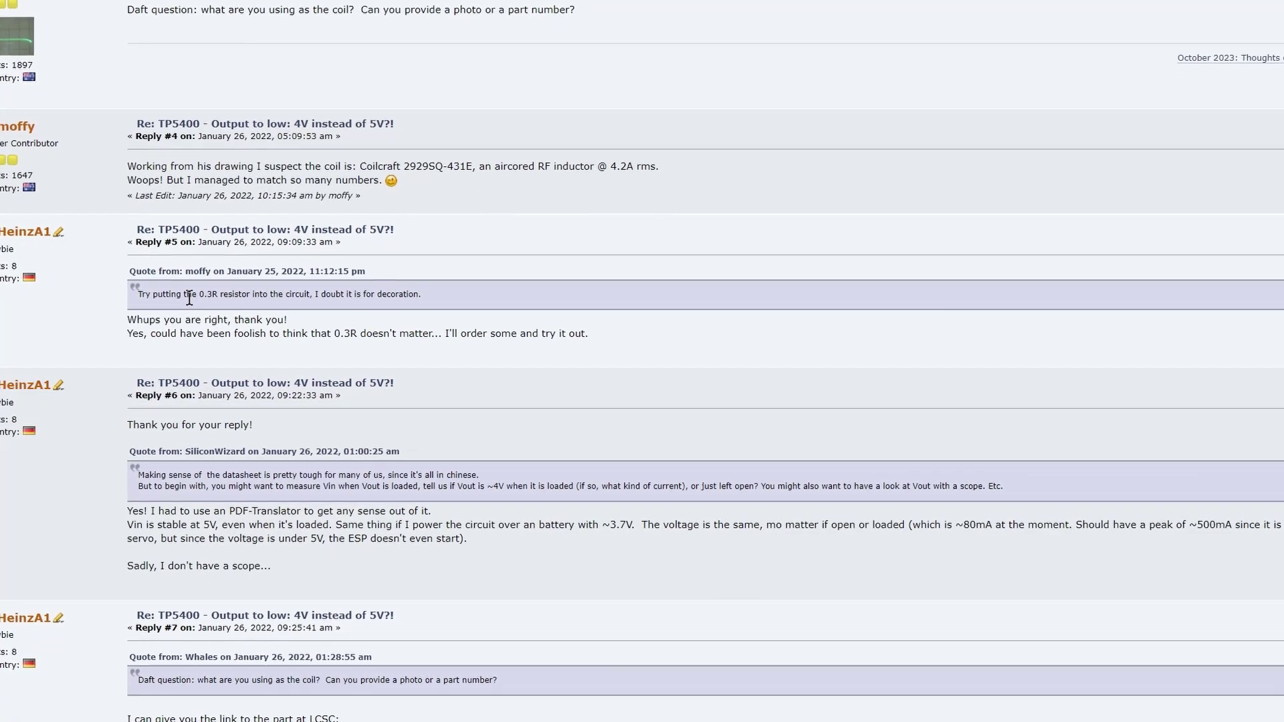
pyautogui.scroll(-15, 202, 314)
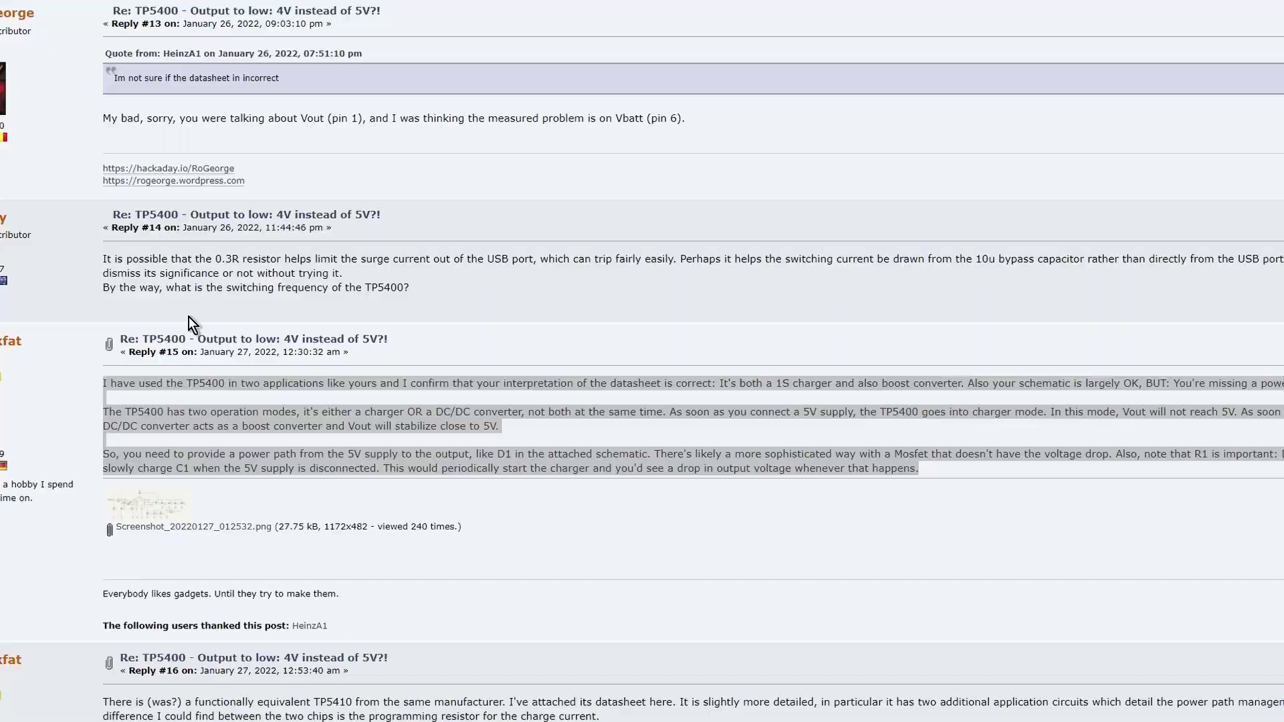
# - Highlight the full text of reply #15 about the TP5400's two operation modes and the power path
pyautogui.scroll(-1, 189, 317)
pyautogui.click(148, 307)
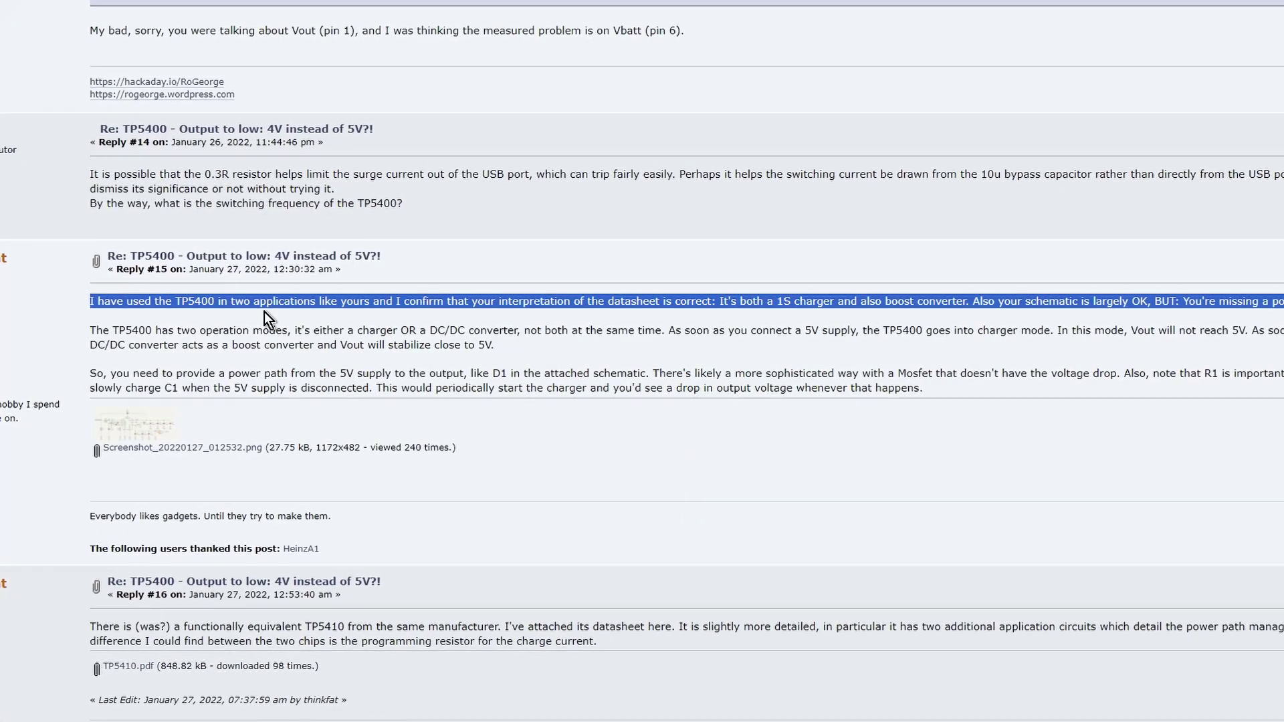
pyautogui.moveTo(823, 376); pyautogui.dragTo(972, 424)
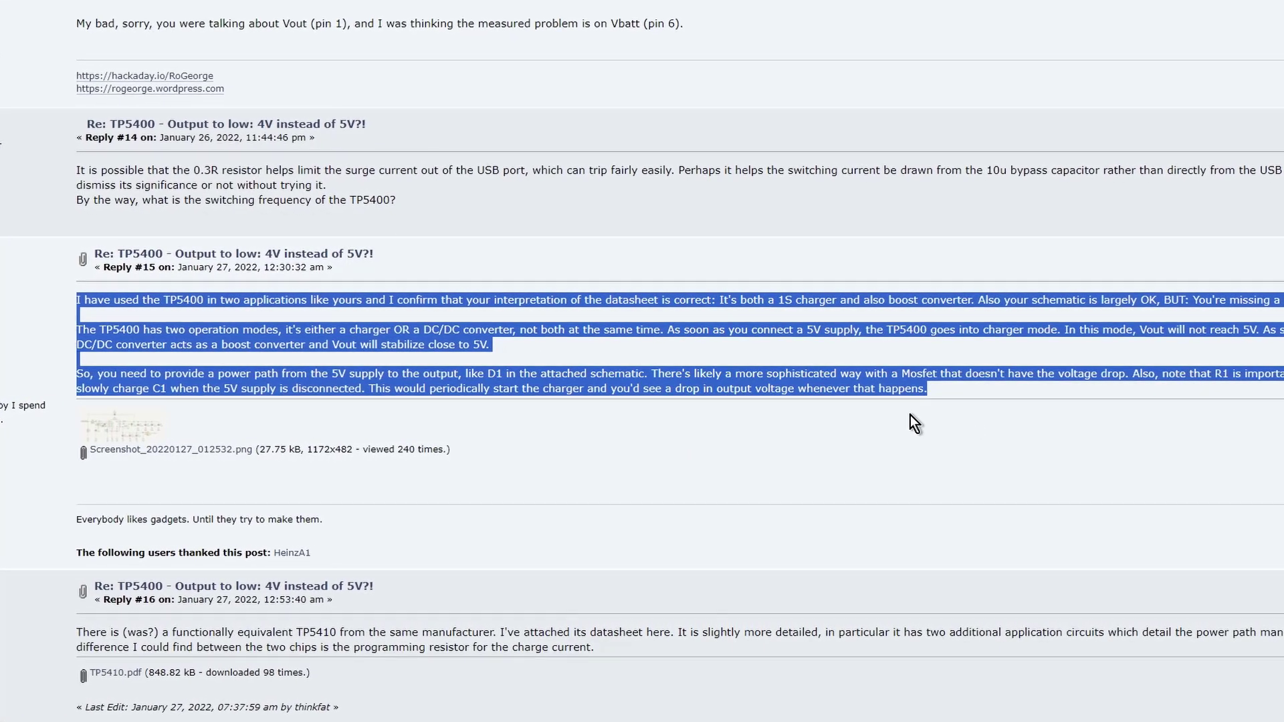
pyautogui.scroll(-1, 909, 415)
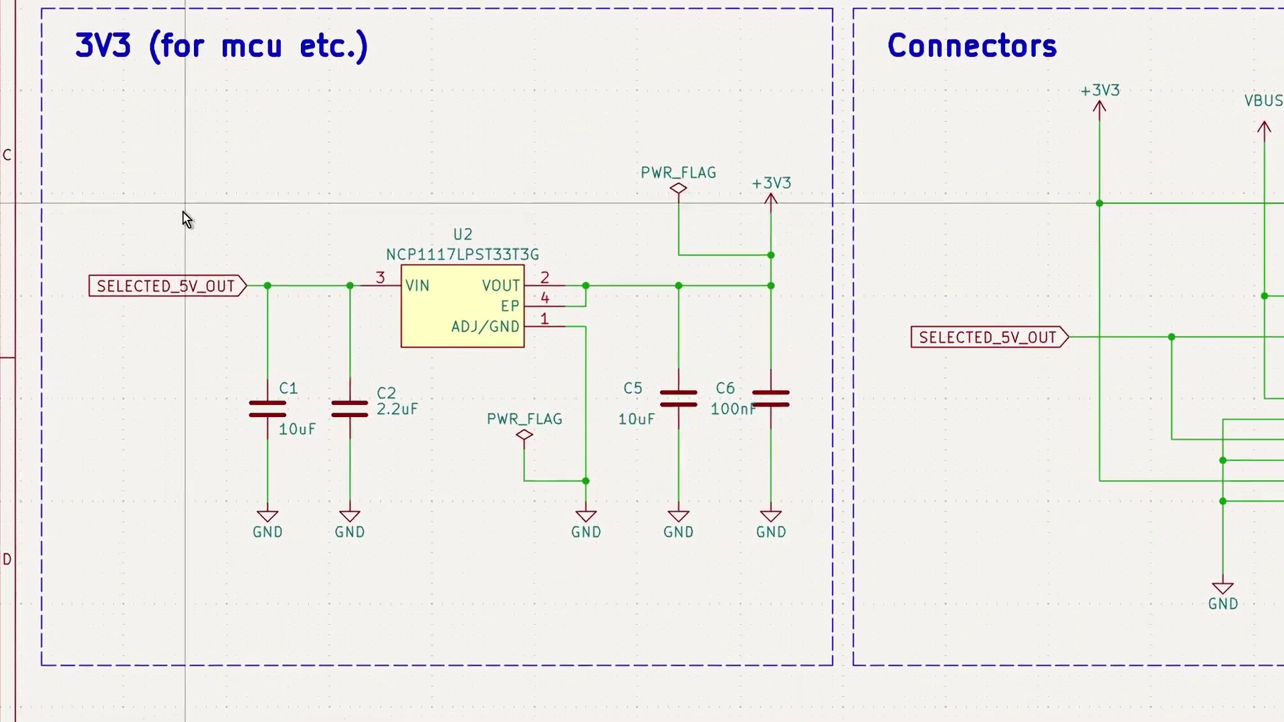
# - Switch to the schematic and examine the 3V3 regulator section, from the SELECTED_5V_OUT input to the +3V3 output
pyautogui.moveTo(73, 36); pyautogui.dragTo(728, 503)
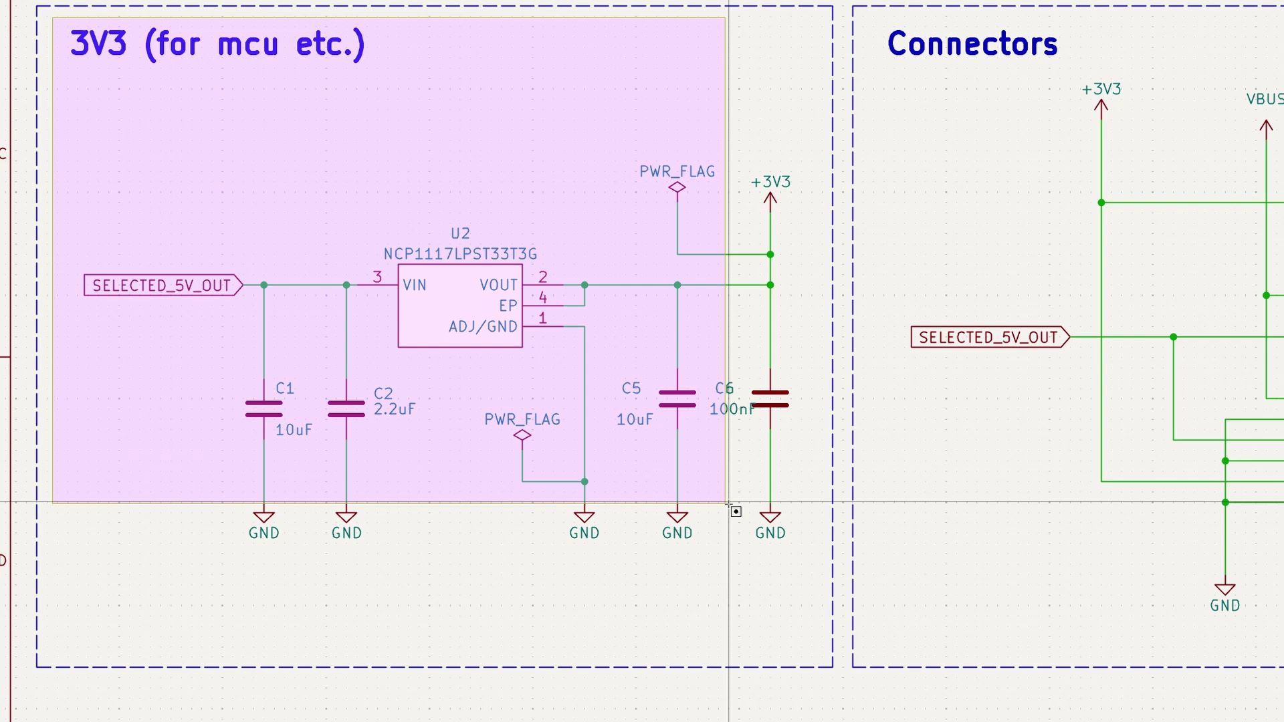
pyautogui.moveTo(833, 627); pyautogui.dragTo(828, 606)
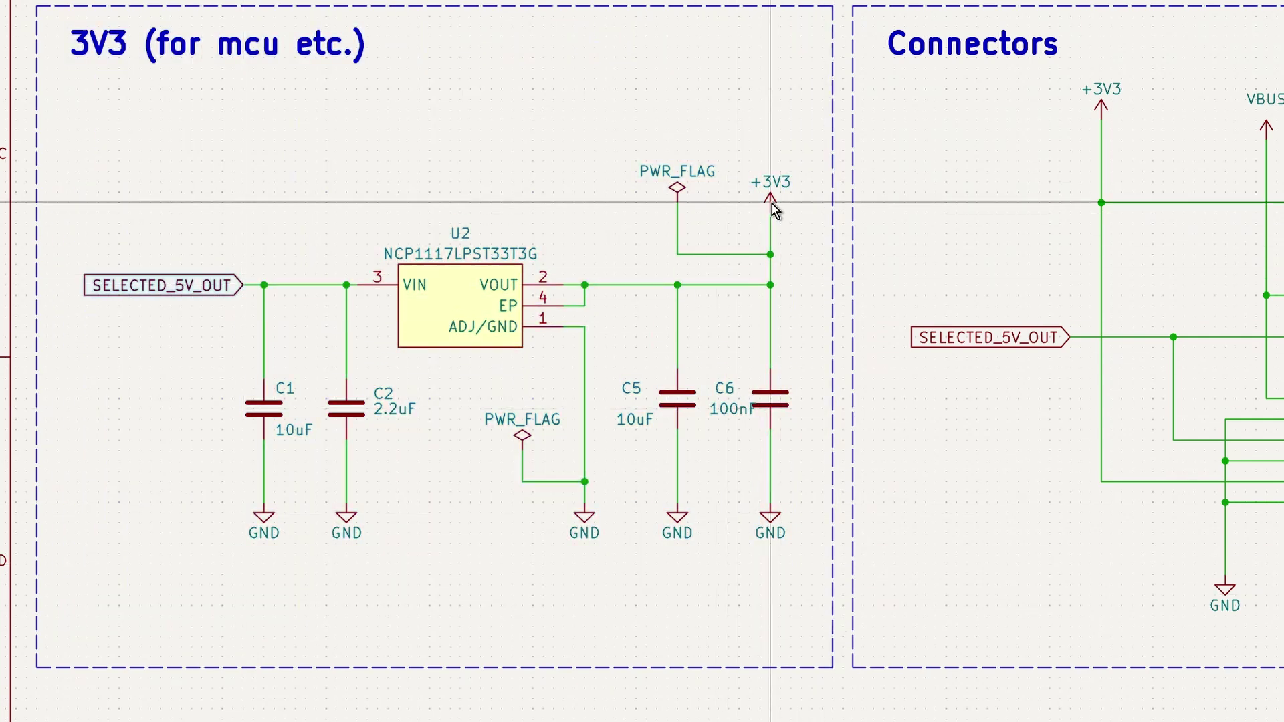
pyautogui.click(771, 204)
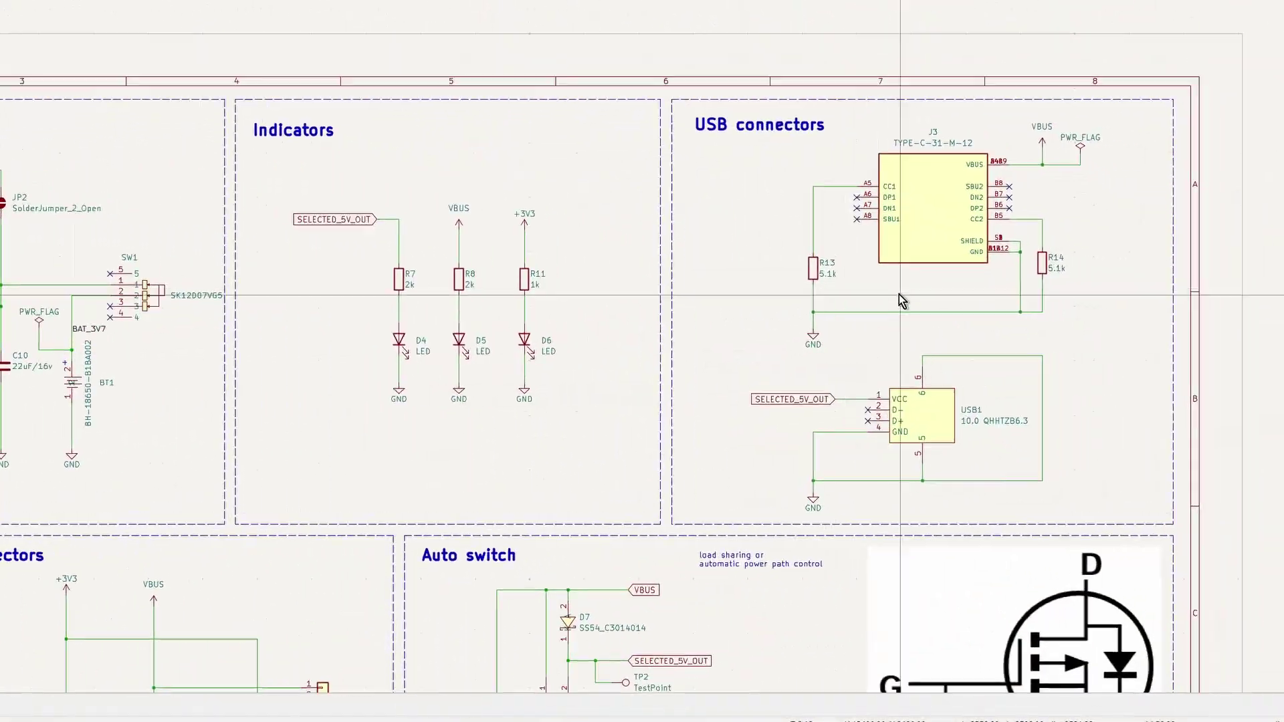
# - Inspect the Type-C connector J3 and the USB1 connector in the USB connectors section
pyautogui.scroll(3, 899, 294)
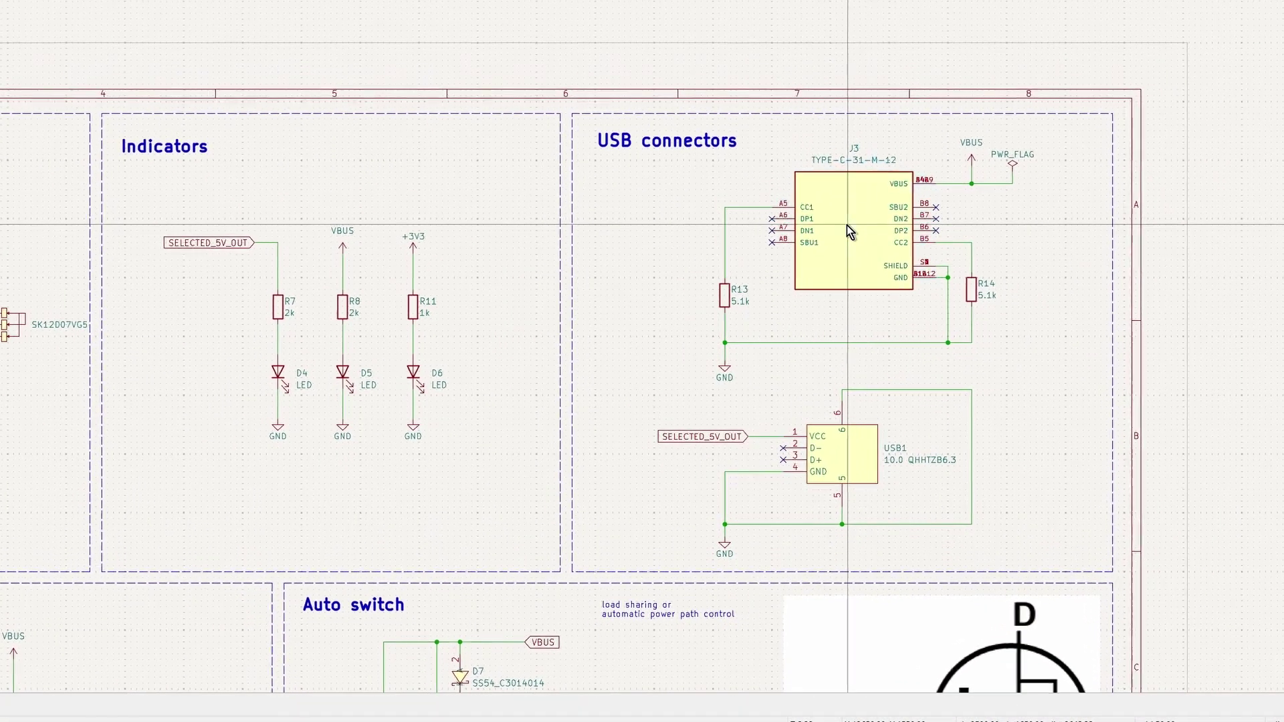
pyautogui.click(847, 227)
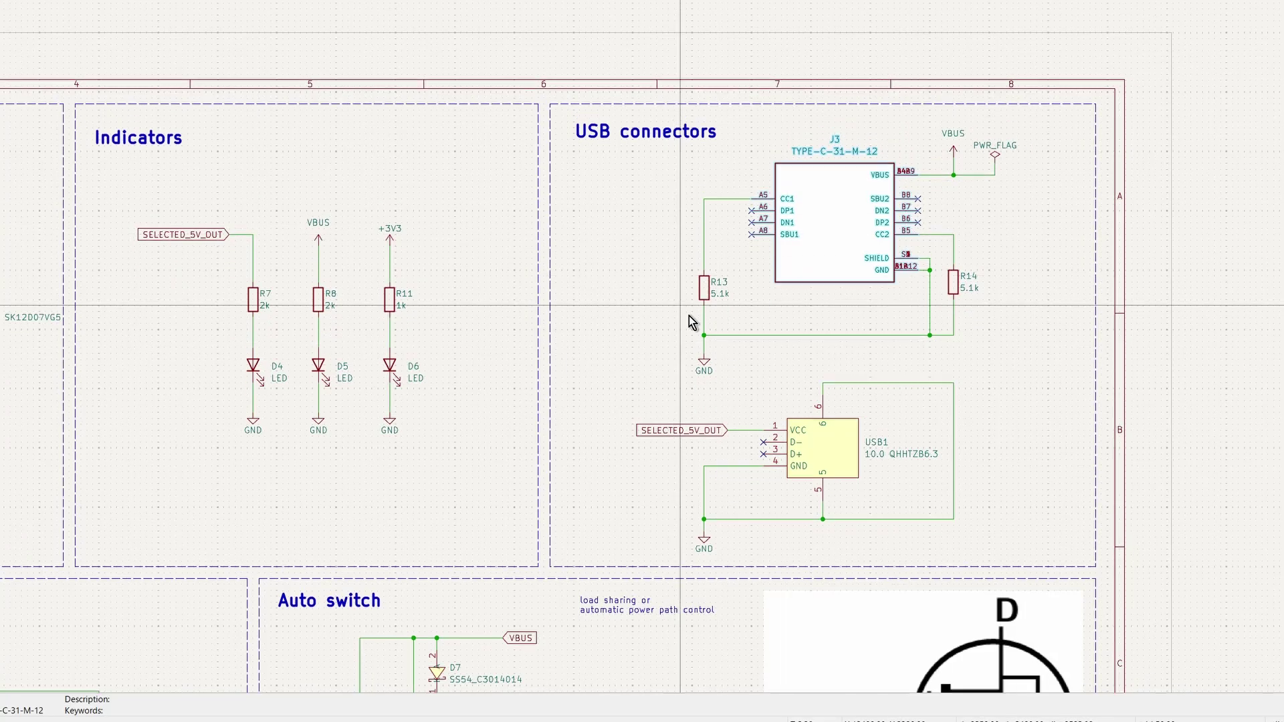
pyautogui.scroll(-2, 805, 385)
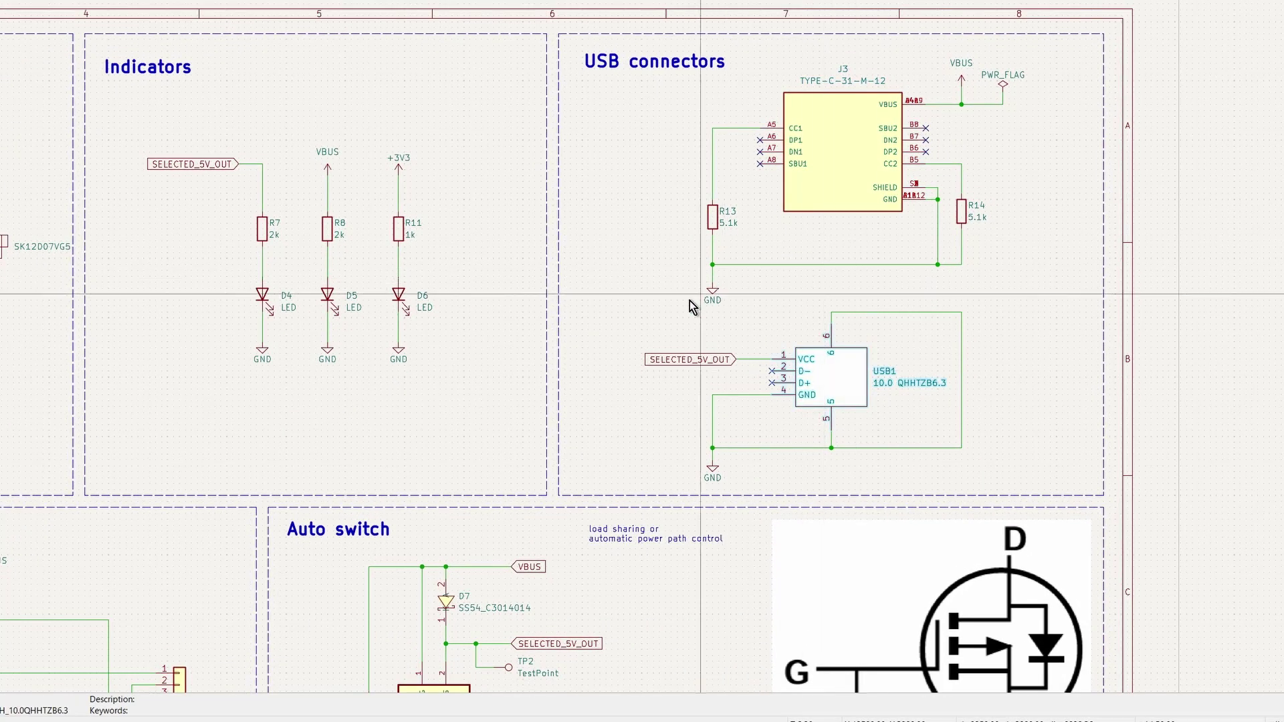
pyautogui.scroll(-3, 668, 377)
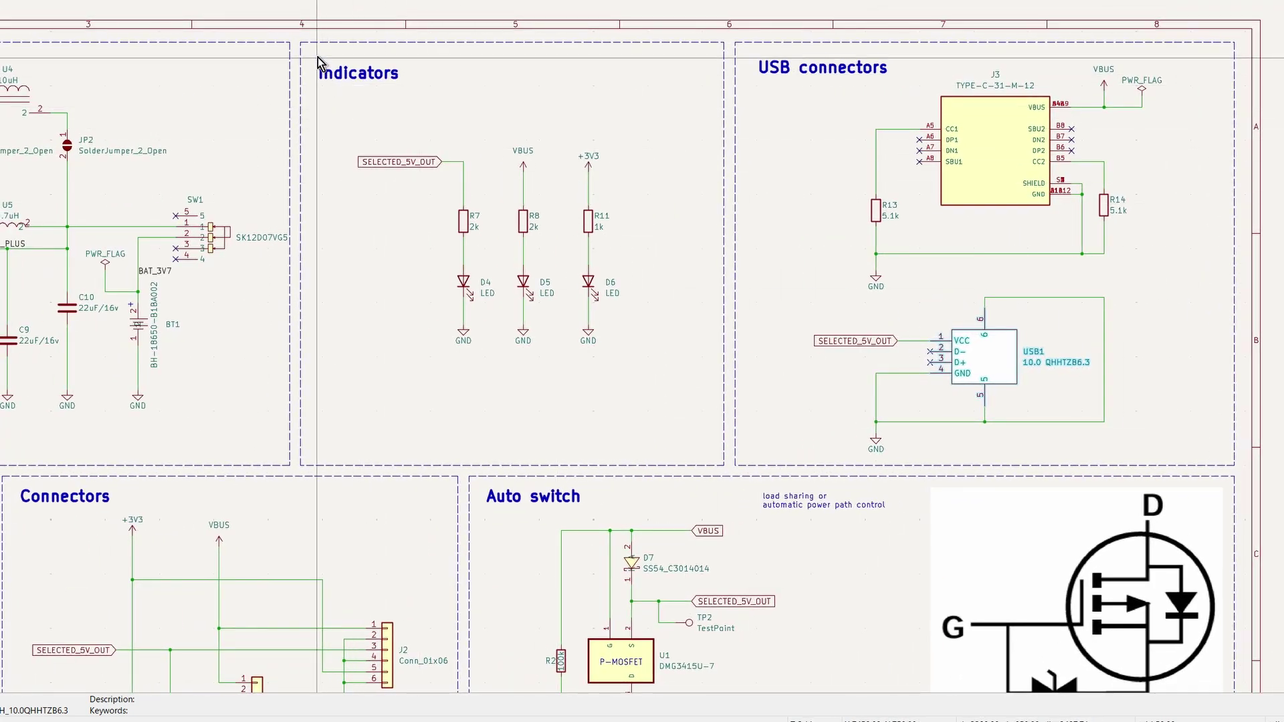
# - Examine the Indicators section and the +3V3 supply of its LED D6
pyautogui.moveTo(329, 119); pyautogui.dragTo(742, 441)
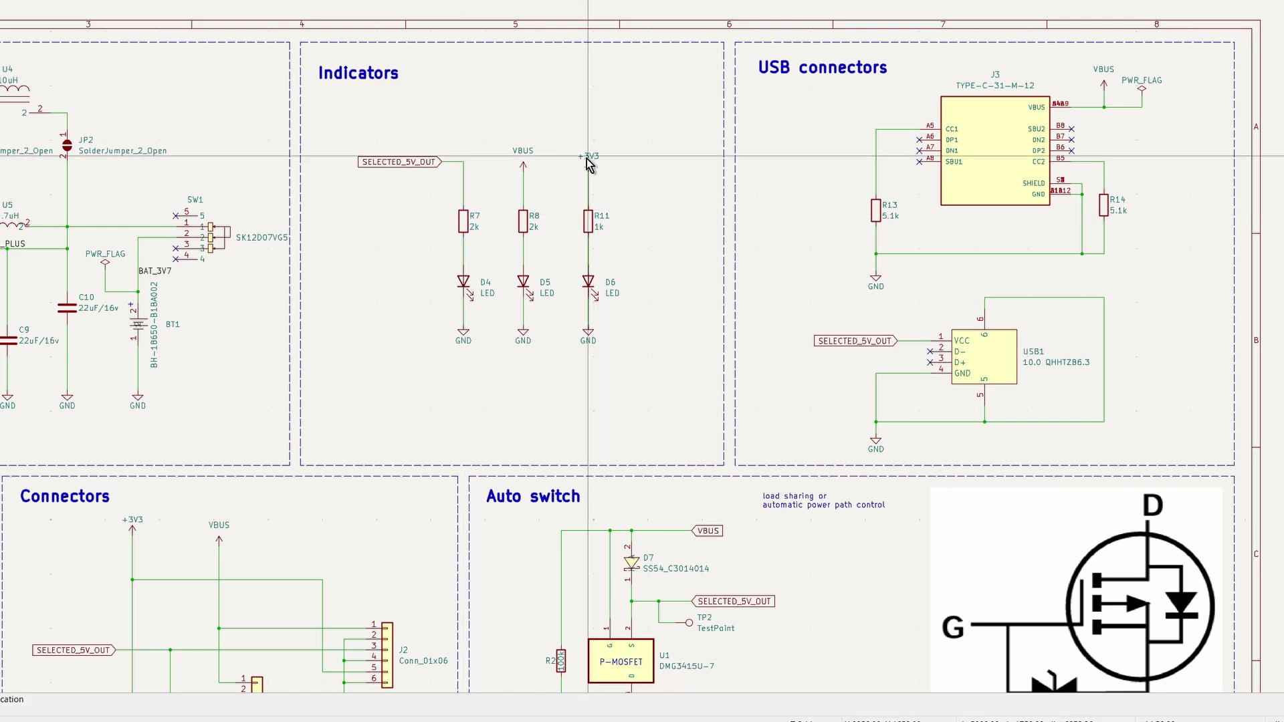
pyautogui.scroll(-3, 535, 188)
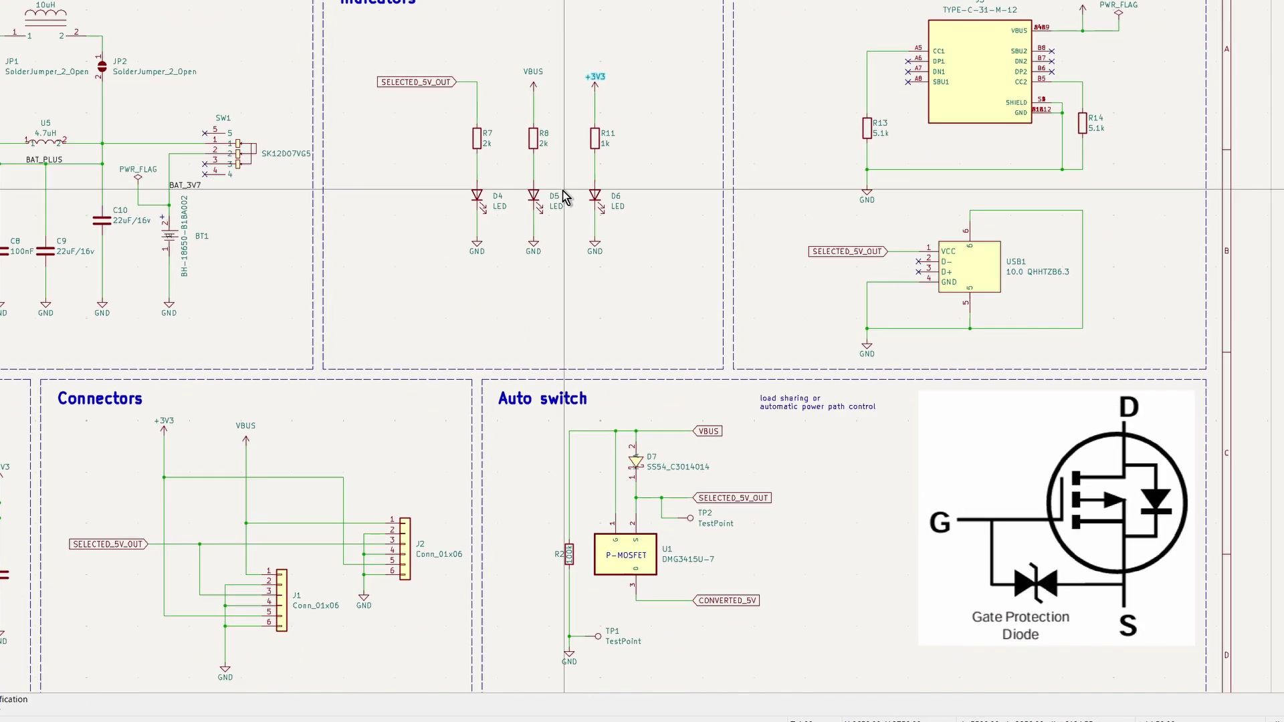
# - Examine the Connectors section with the six-pin headers J1 and J2
pyautogui.scroll(-3, 655, 258)
pyautogui.hscroll(-5, 655, 259)
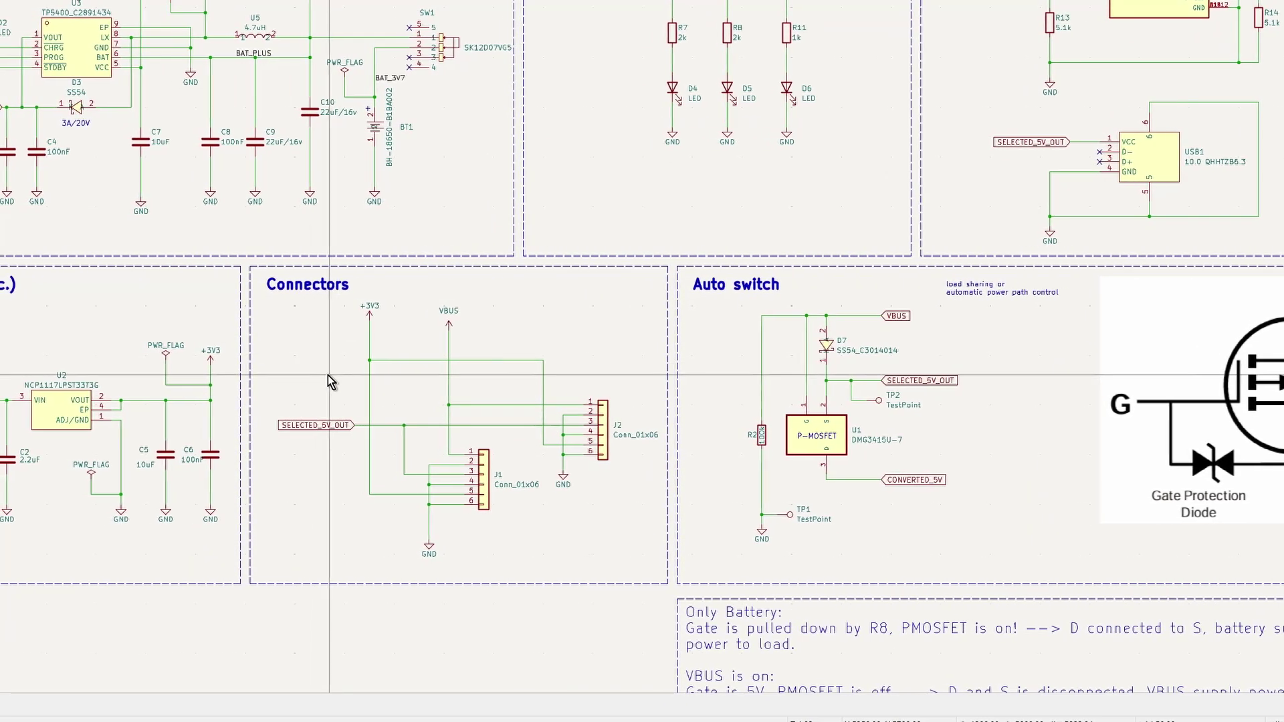
pyautogui.hscroll(-1, 327, 375)
pyautogui.moveTo(262, 274); pyautogui.dragTo(669, 575)
pyautogui.scroll(1, 636, 517)
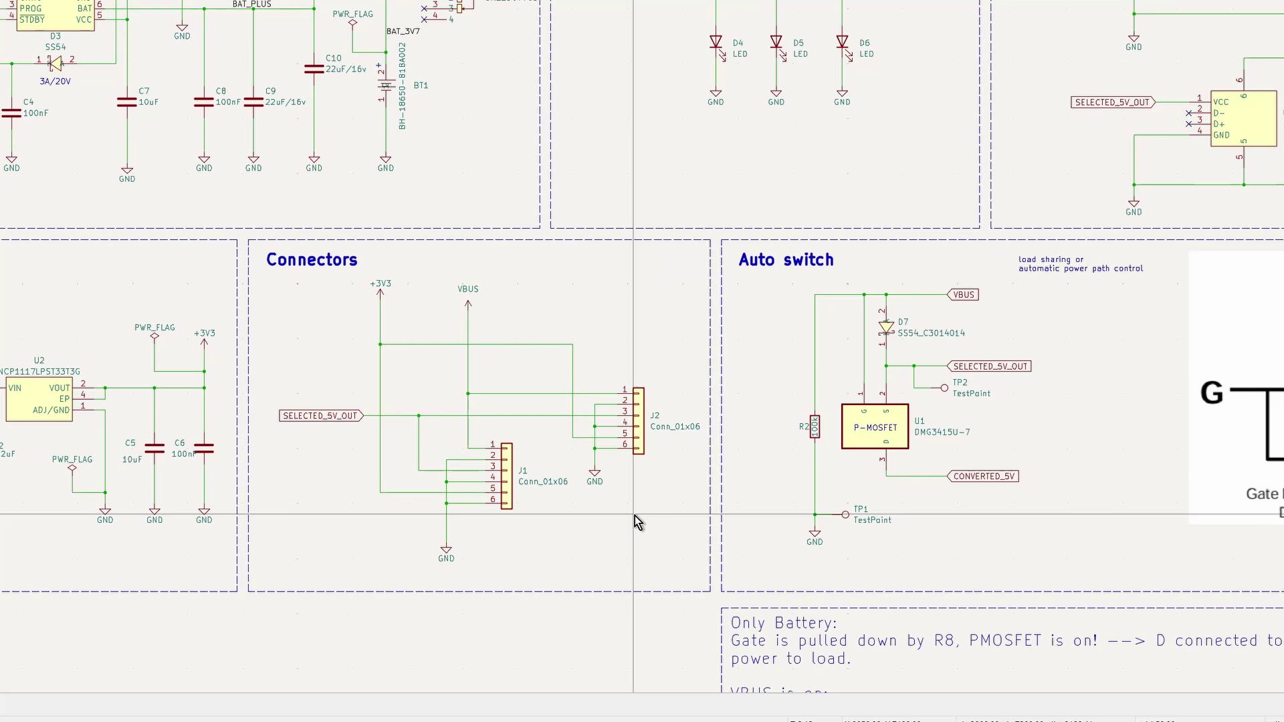
pyautogui.scroll(1, 652, 513)
pyautogui.scroll(-1, 671, 504)
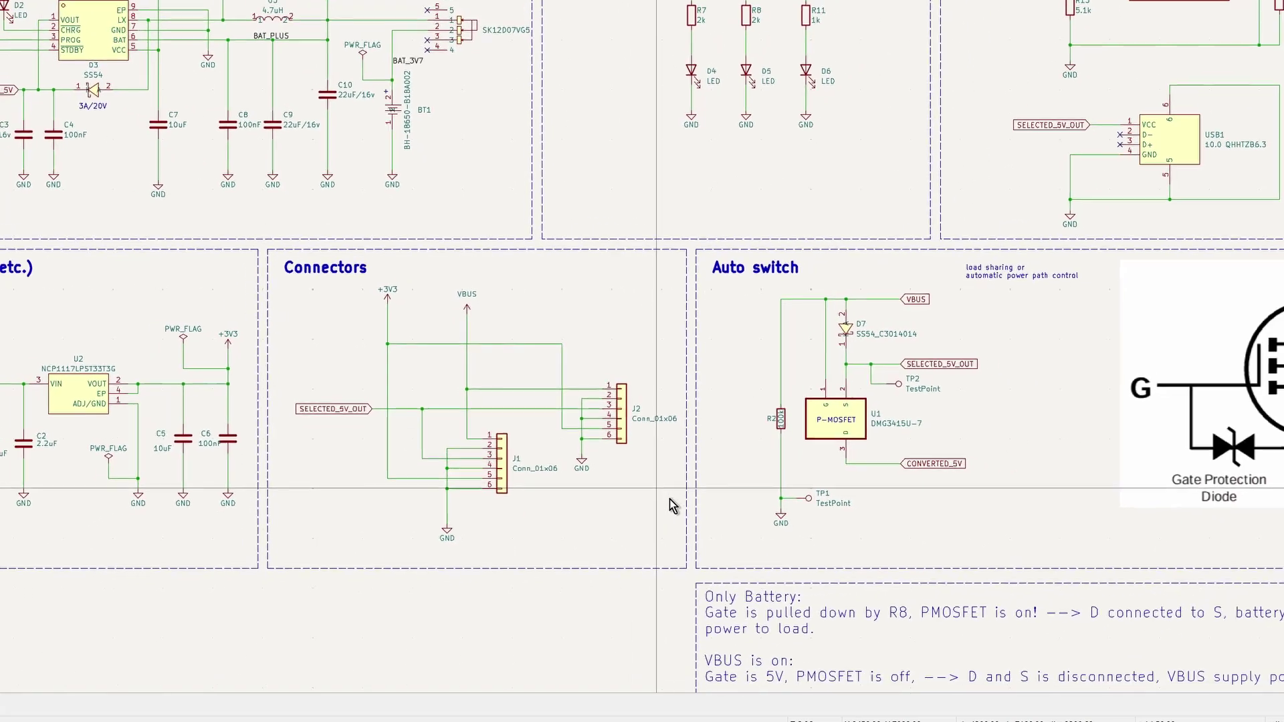
# - Inspect switch SW1 between the charging circuit and battery BT1
pyautogui.scroll(5, 613, 134)
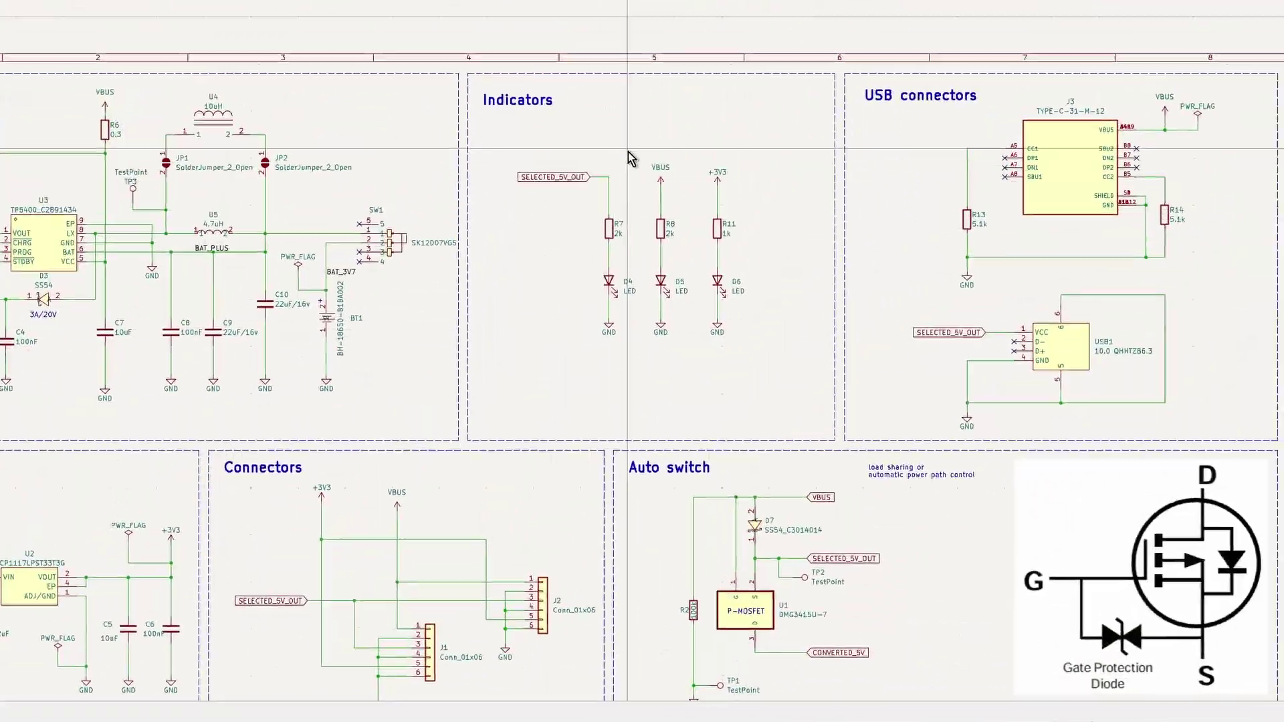
pyautogui.scroll(5, 513, 260)
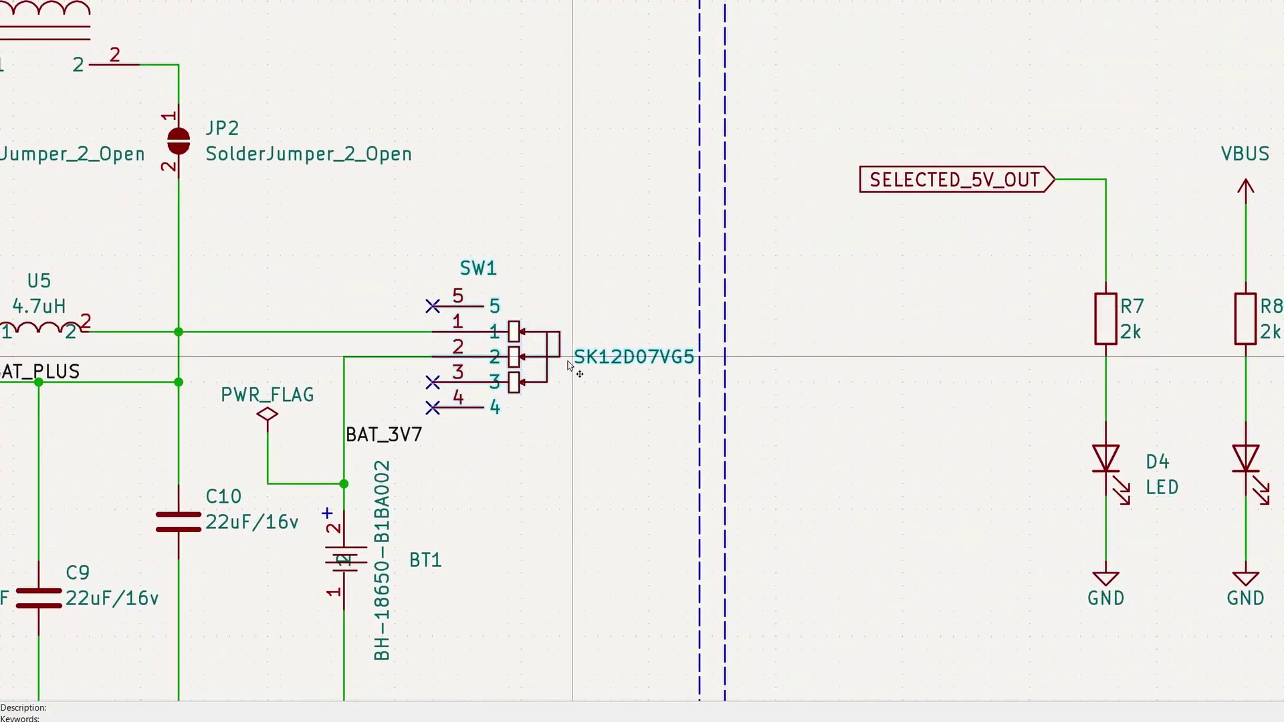
pyautogui.scroll(-1, 569, 365)
pyautogui.hscroll(-5, 669, 314)
pyautogui.scroll(1, 776, 266)
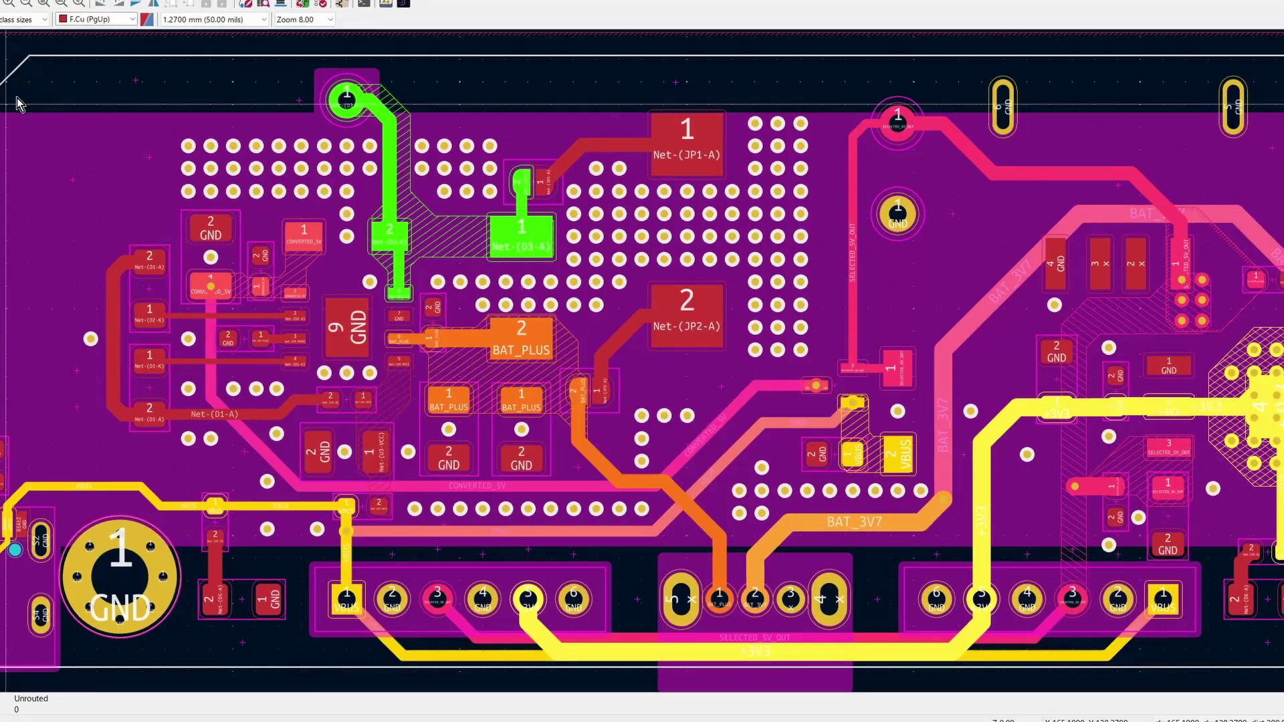
# - Survey the routing across the PCB layout, switching between the back and front copper layers to compare them
pyautogui.scroll(-3, 329, 231)
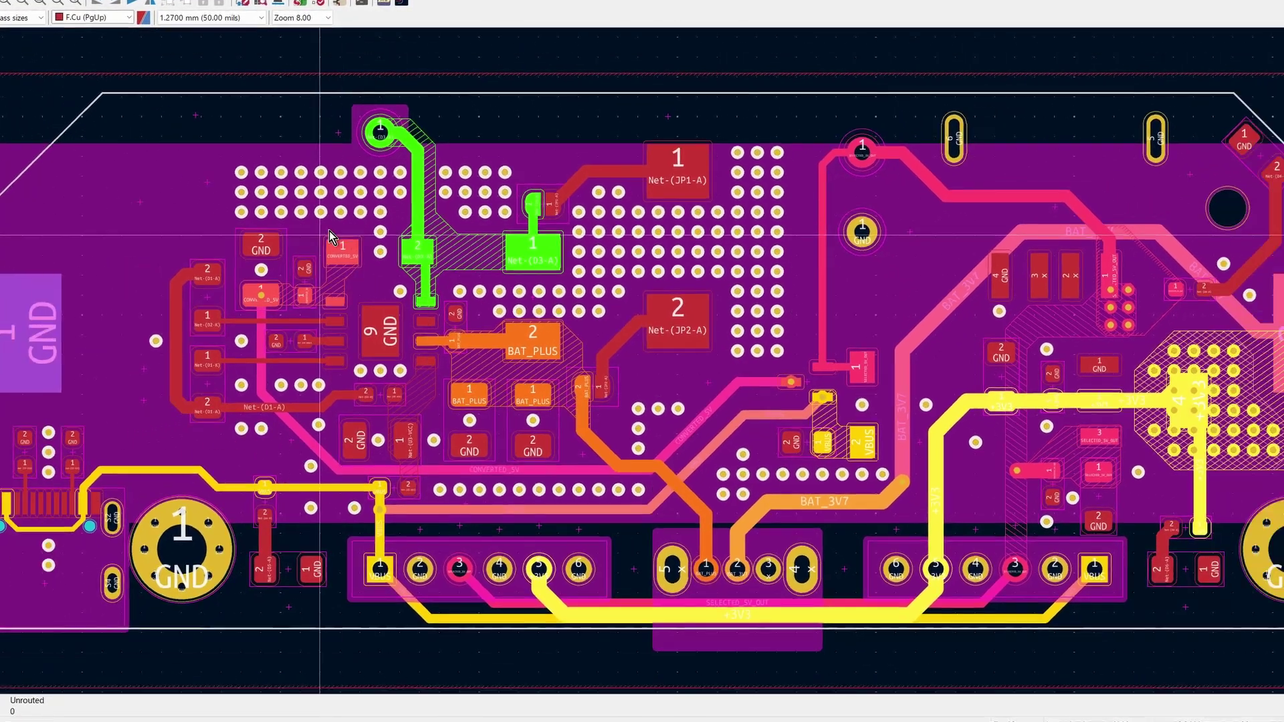
pyautogui.hscroll(-3, 363, 237)
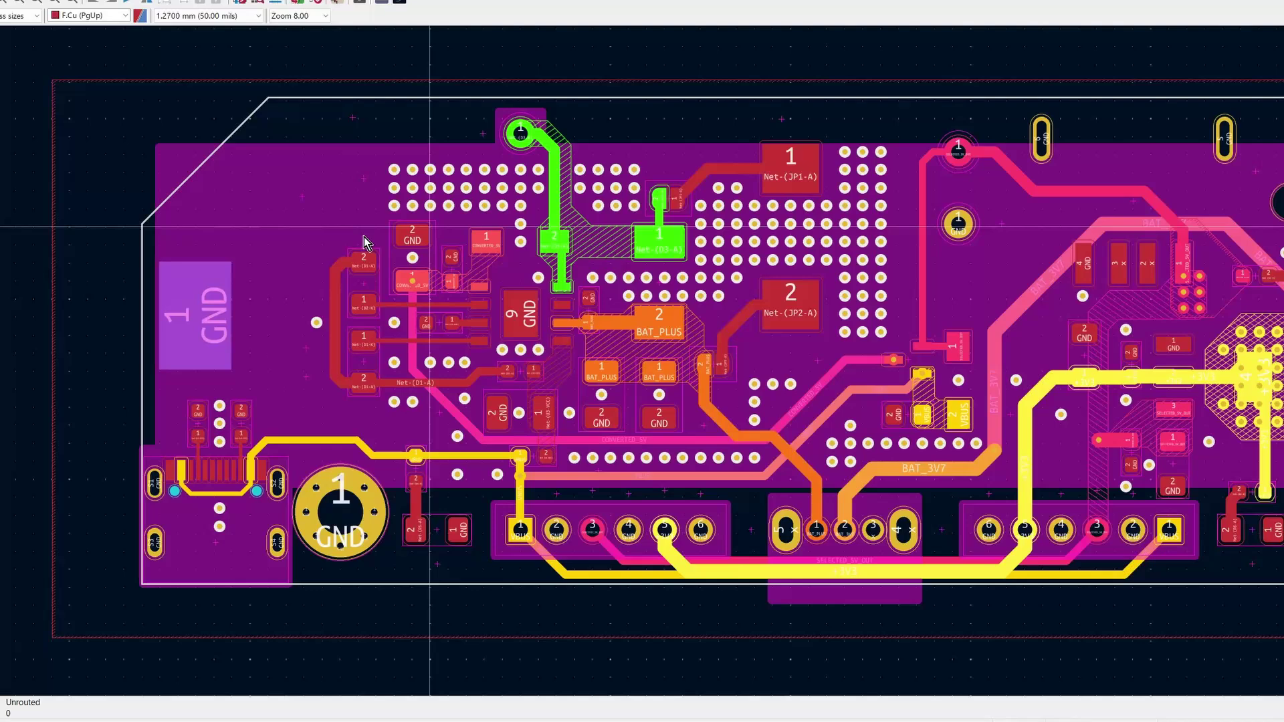
pyautogui.hscroll(3, 396, 249)
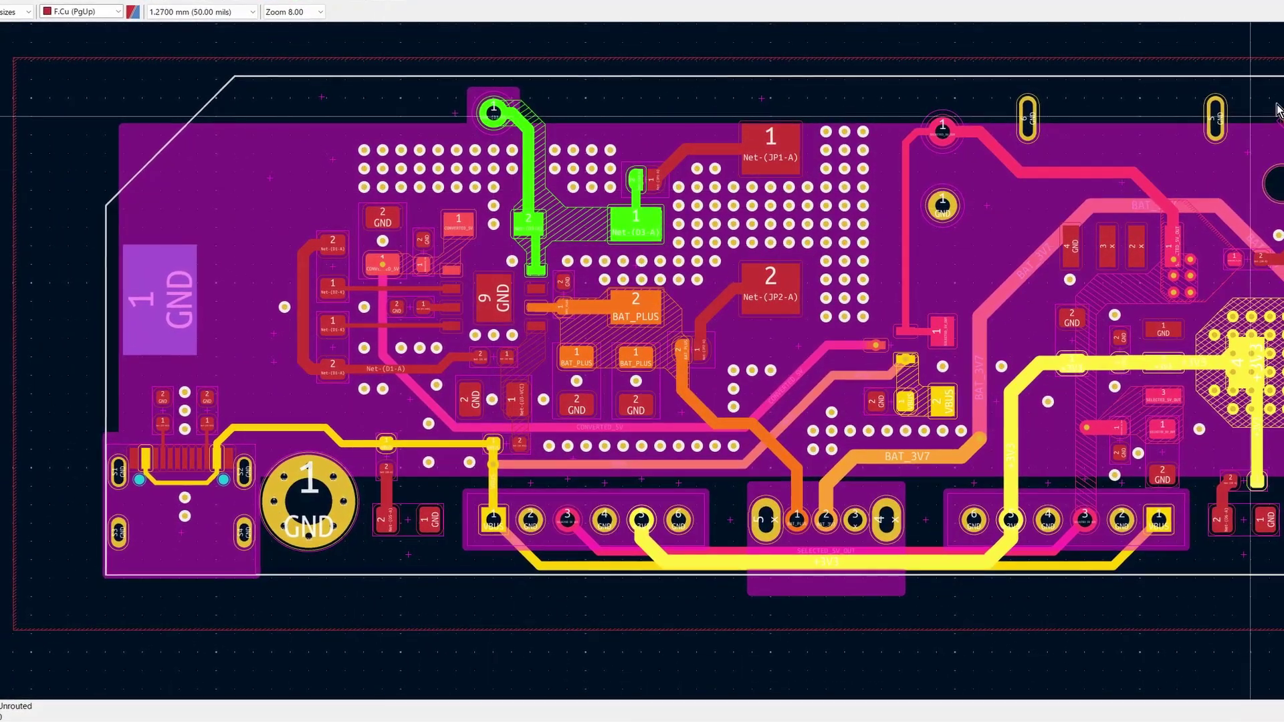
pyautogui.press('pagedown')
pyautogui.press('pageup')
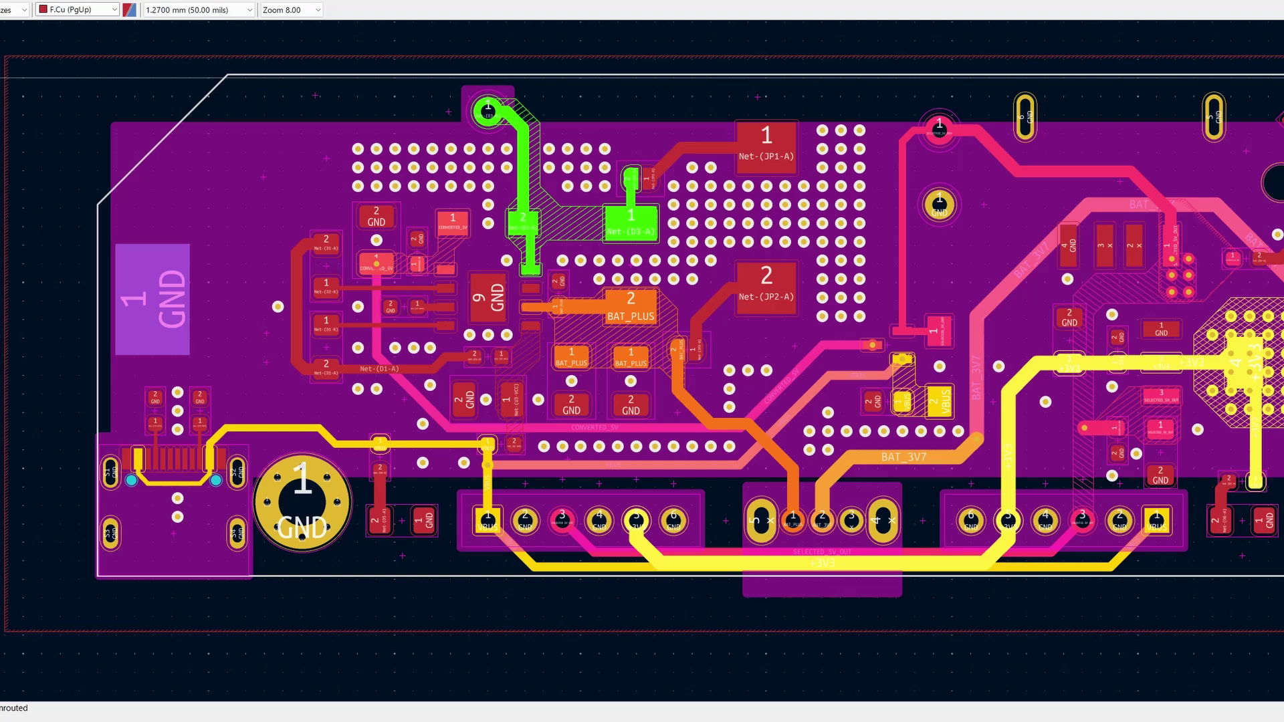
pyautogui.press('pagedown')
pyautogui.press('pageup')
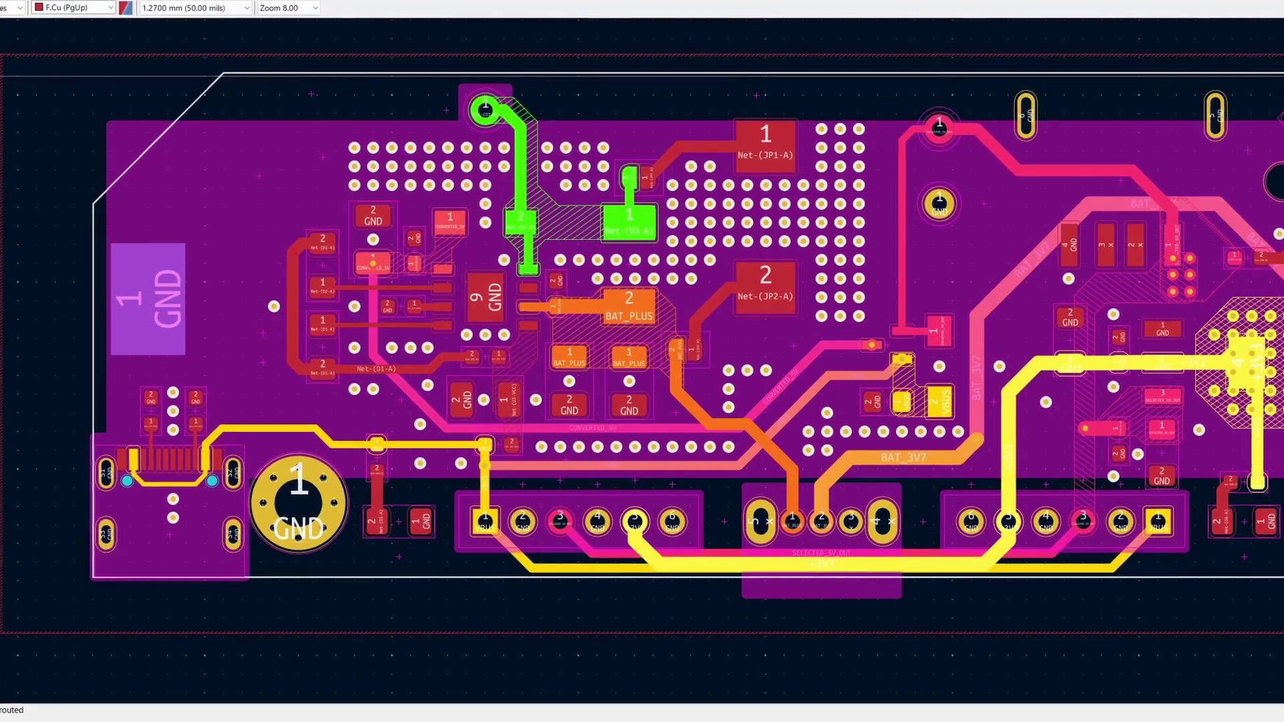
# - Inspect the TP5400 footprint and the components and copper zones around it, and open the board's 3D view
pyautogui.scroll(3, 501, 262)
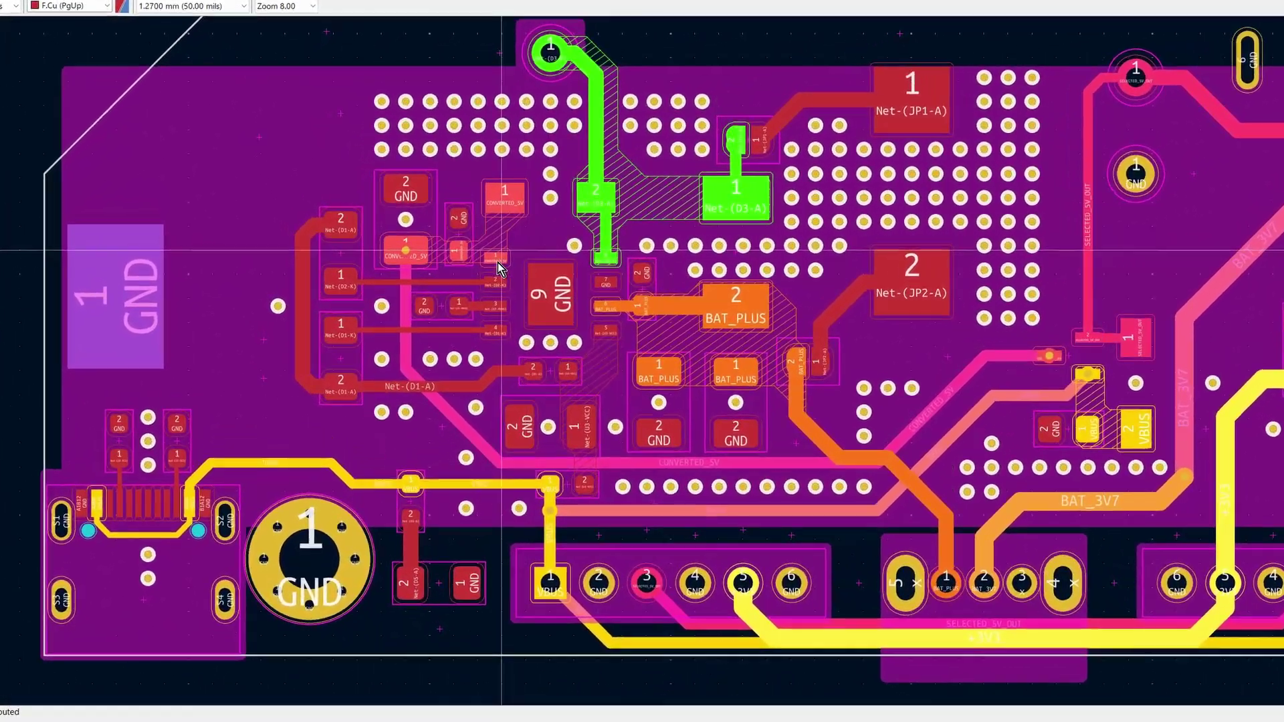
pyautogui.click(517, 274)
pyautogui.scroll(2, 528, 261)
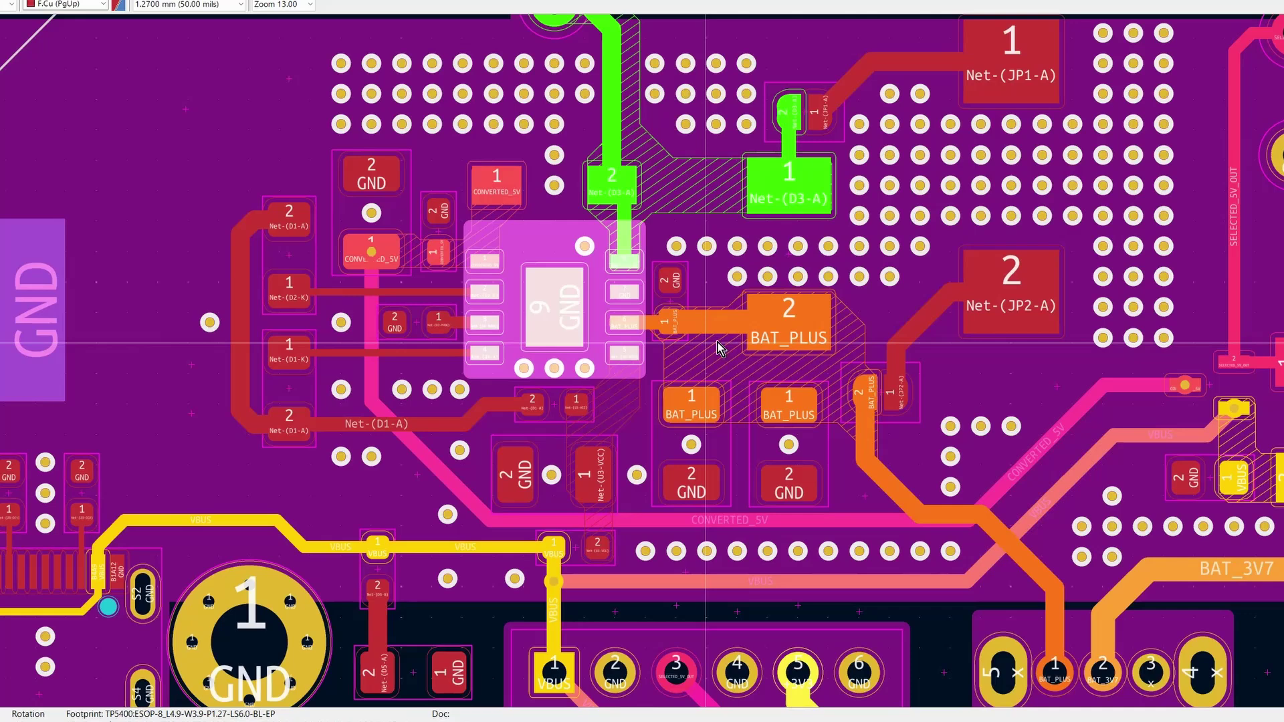
pyautogui.click(736, 359)
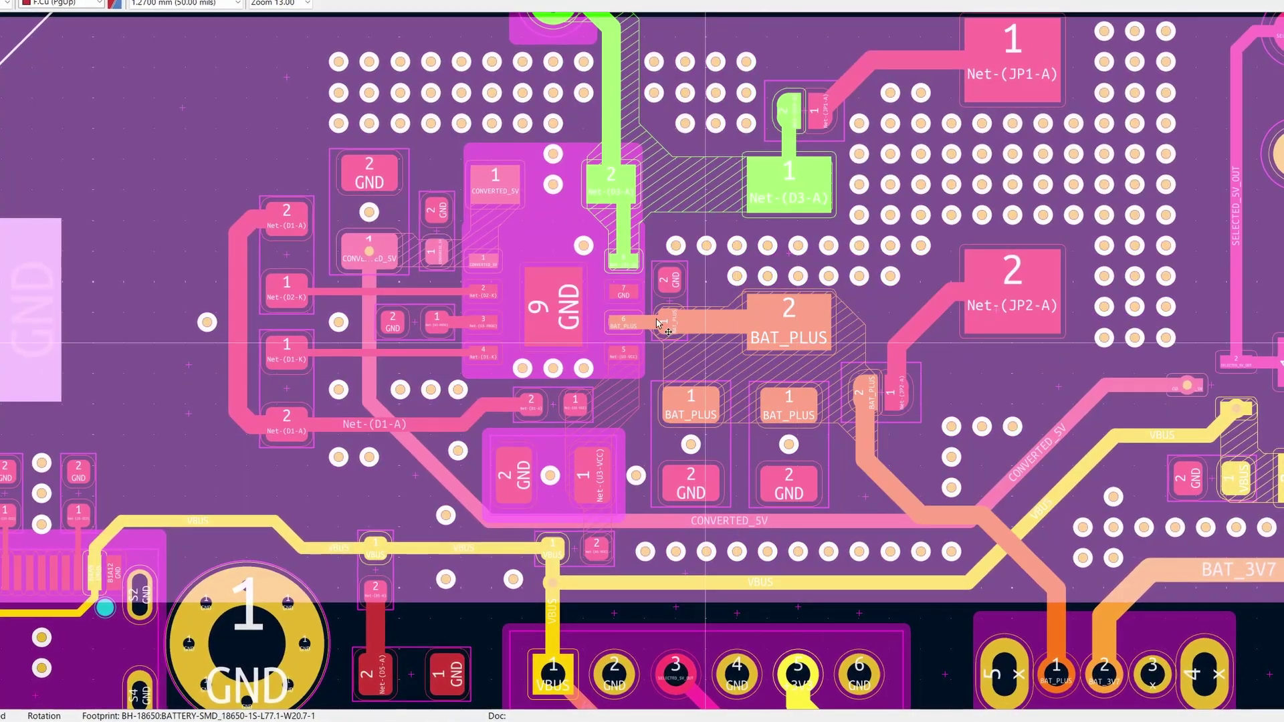
pyautogui.press('Escape')
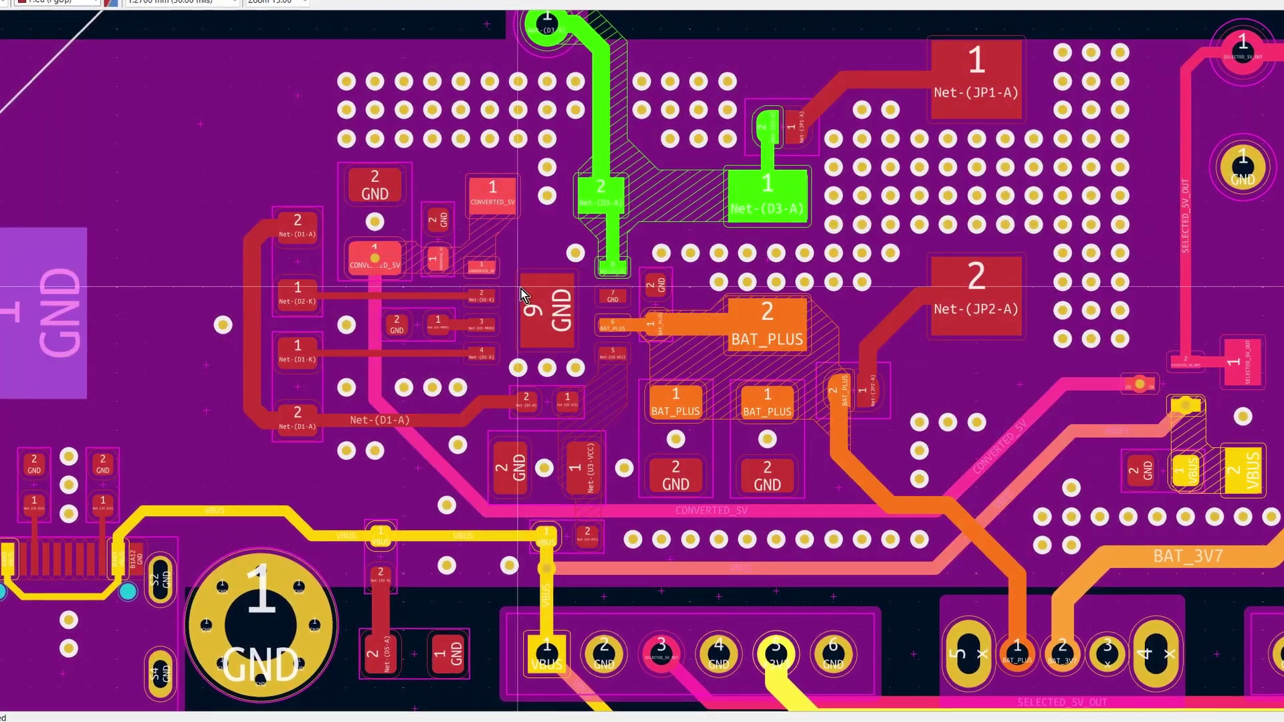
pyautogui.scroll(1, 535, 284)
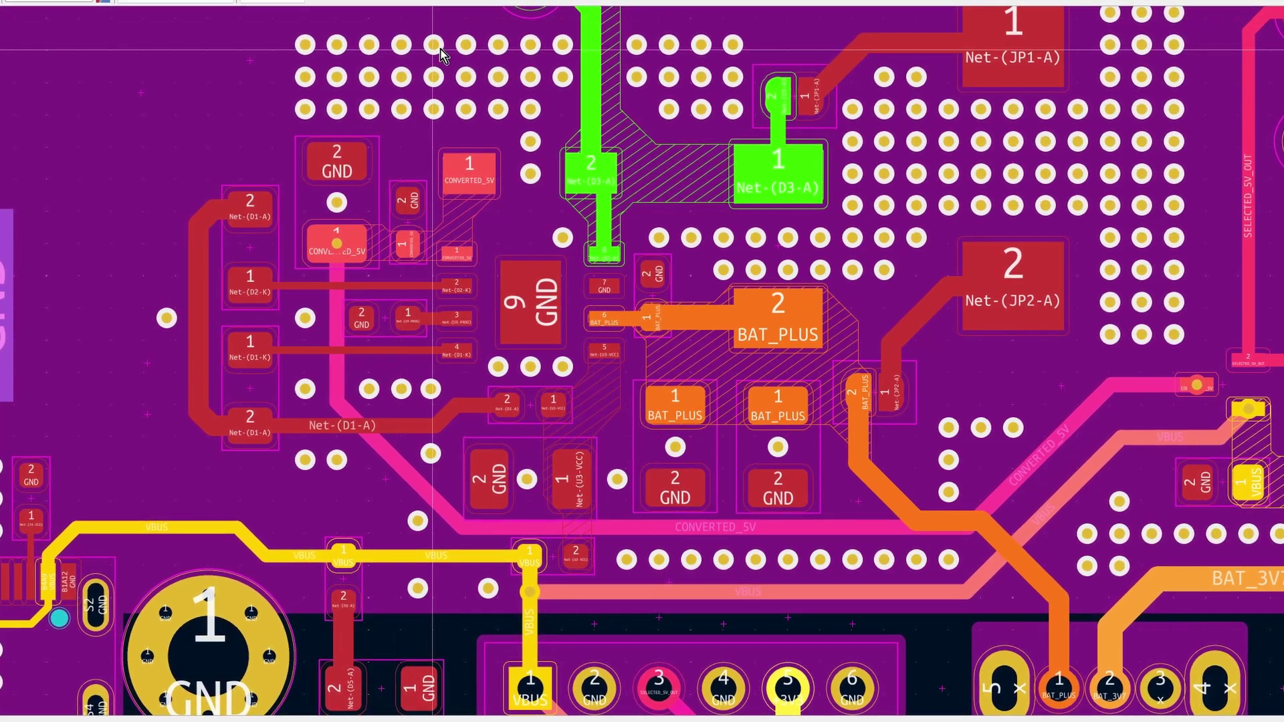
pyautogui.hotkey('alt', '3')
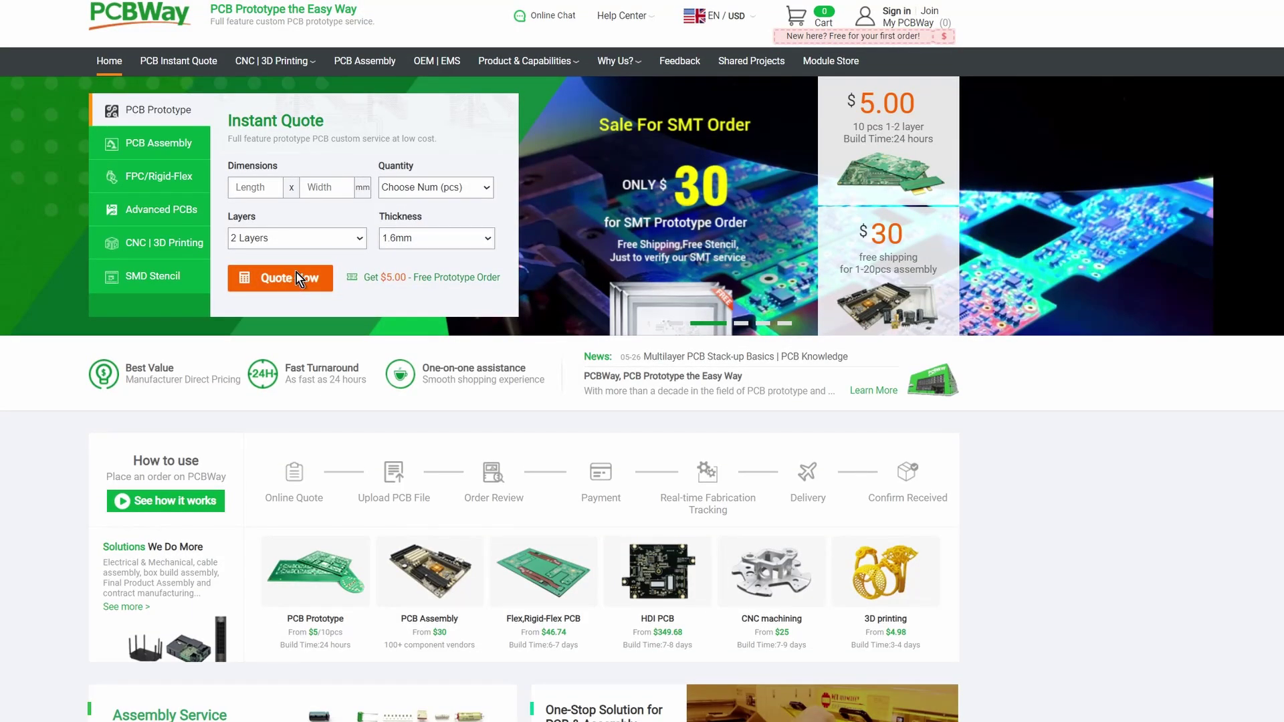
# - Switch to the PCBWay site's instant quote form for a standard PCB and start entering the board's length
pyautogui.click(290, 278)
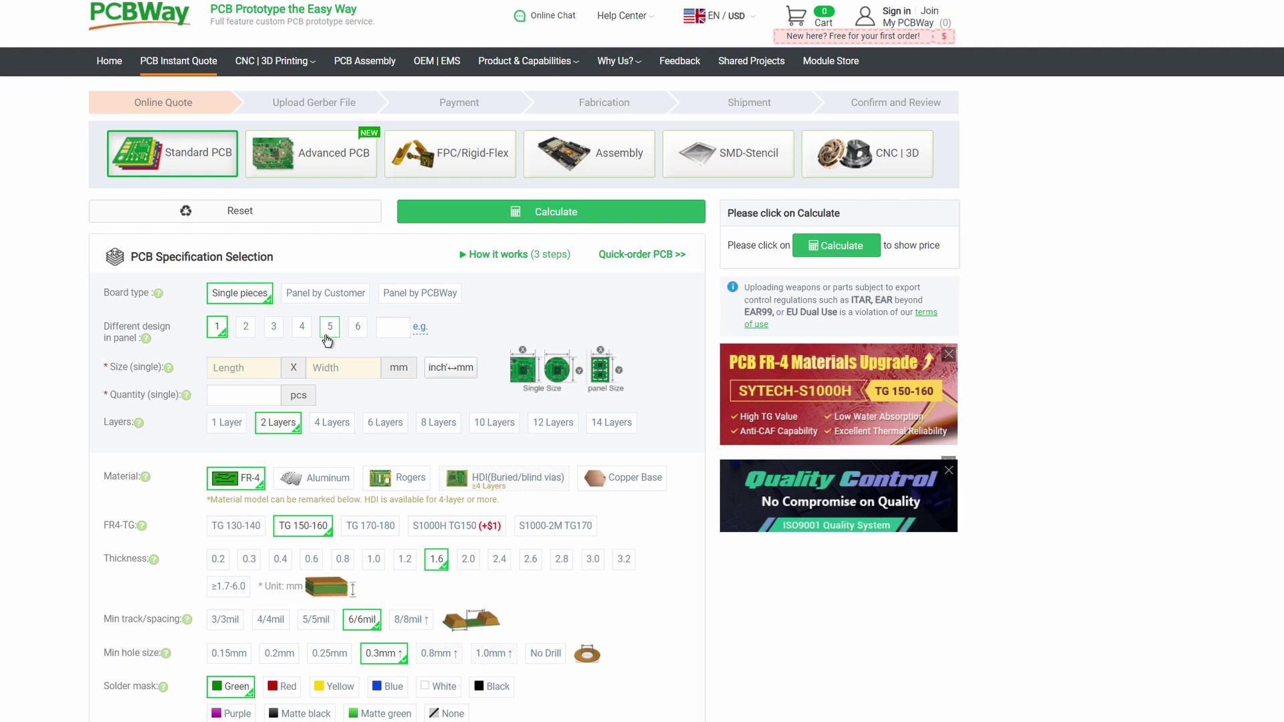
pyautogui.click(216, 365)
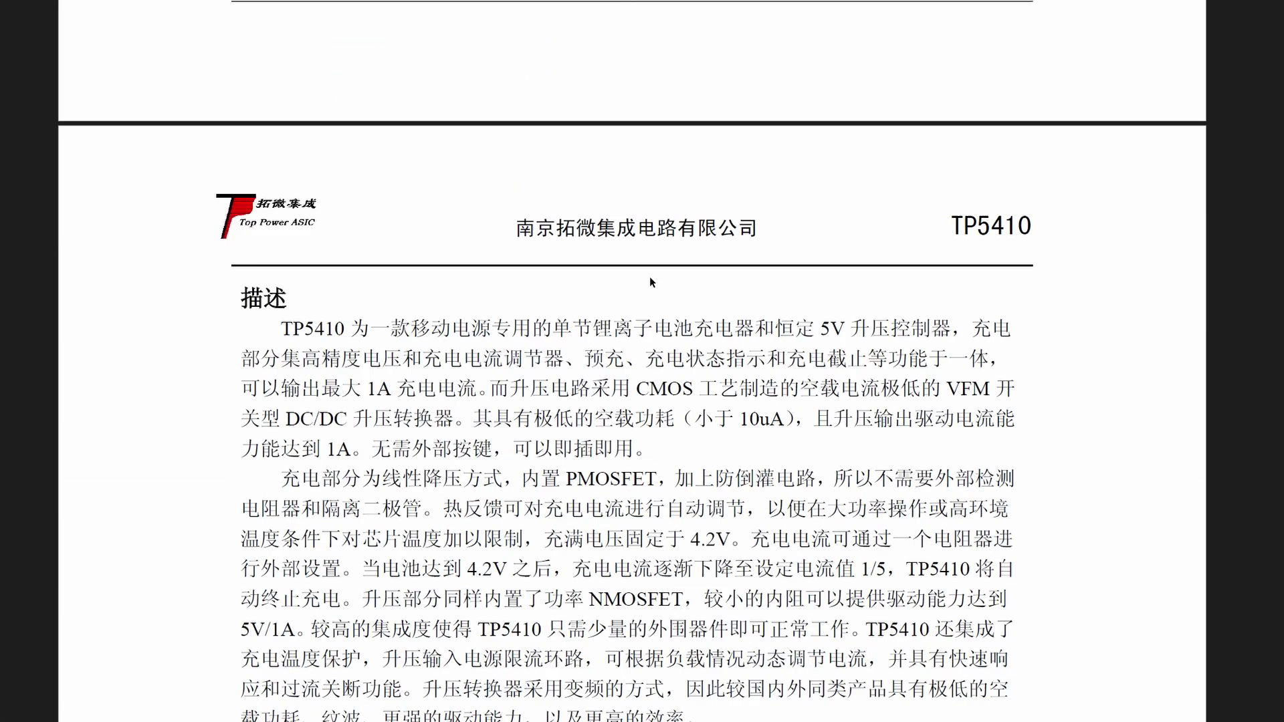
# - Examine the typical application circuits in the TP5410 datasheet, down to the Figure 2 circuit with 5V output during charging
pyautogui.scroll(-20, 650, 277)
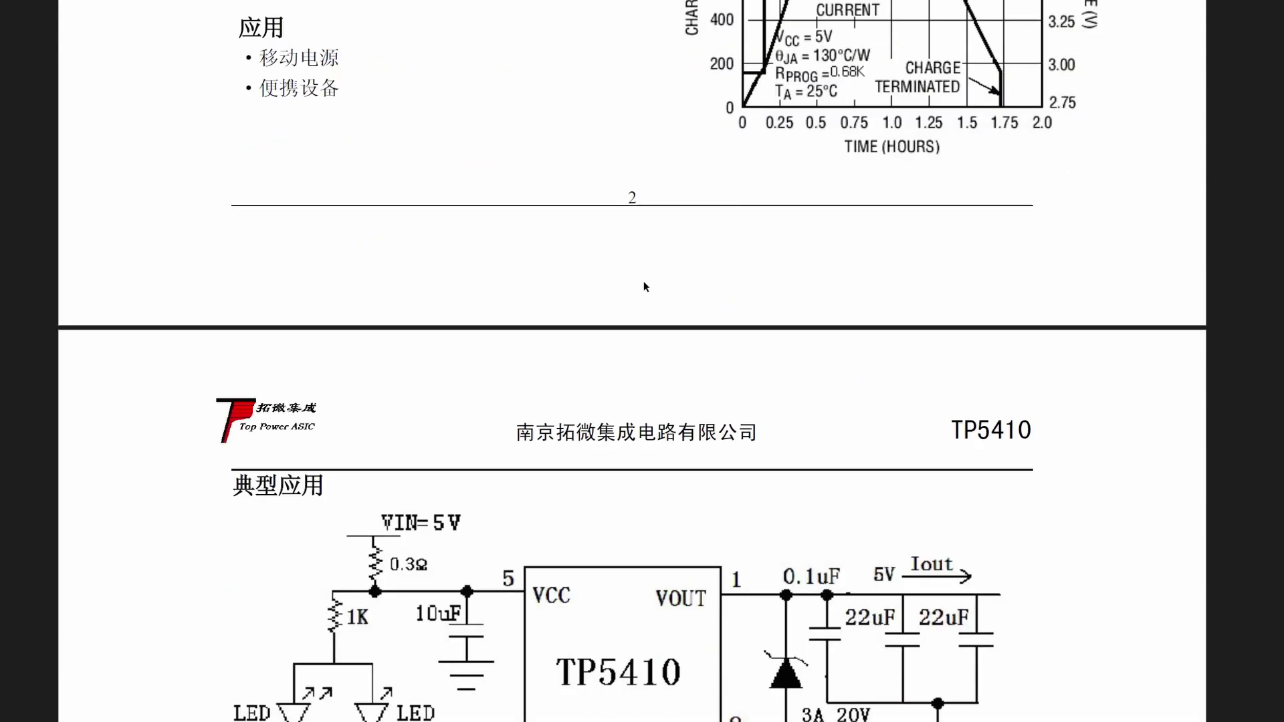
pyautogui.scroll(-20, 645, 286)
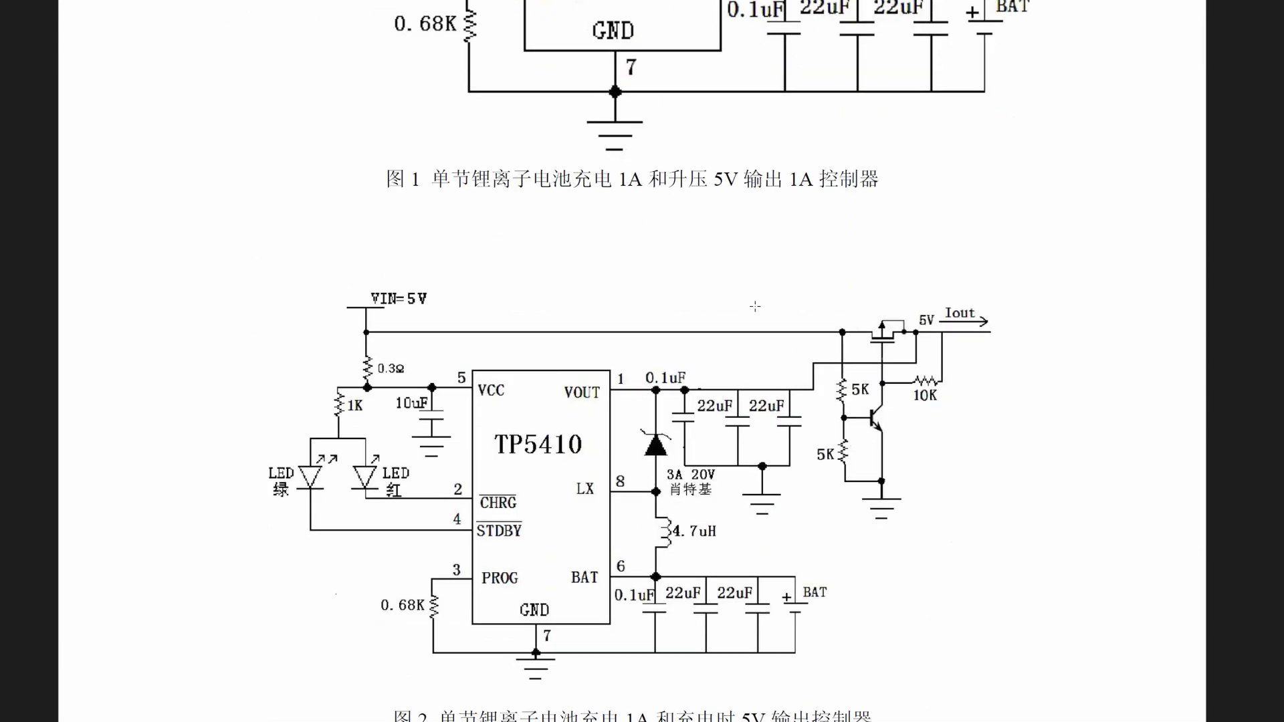
pyautogui.scroll(-3, 843, 391)
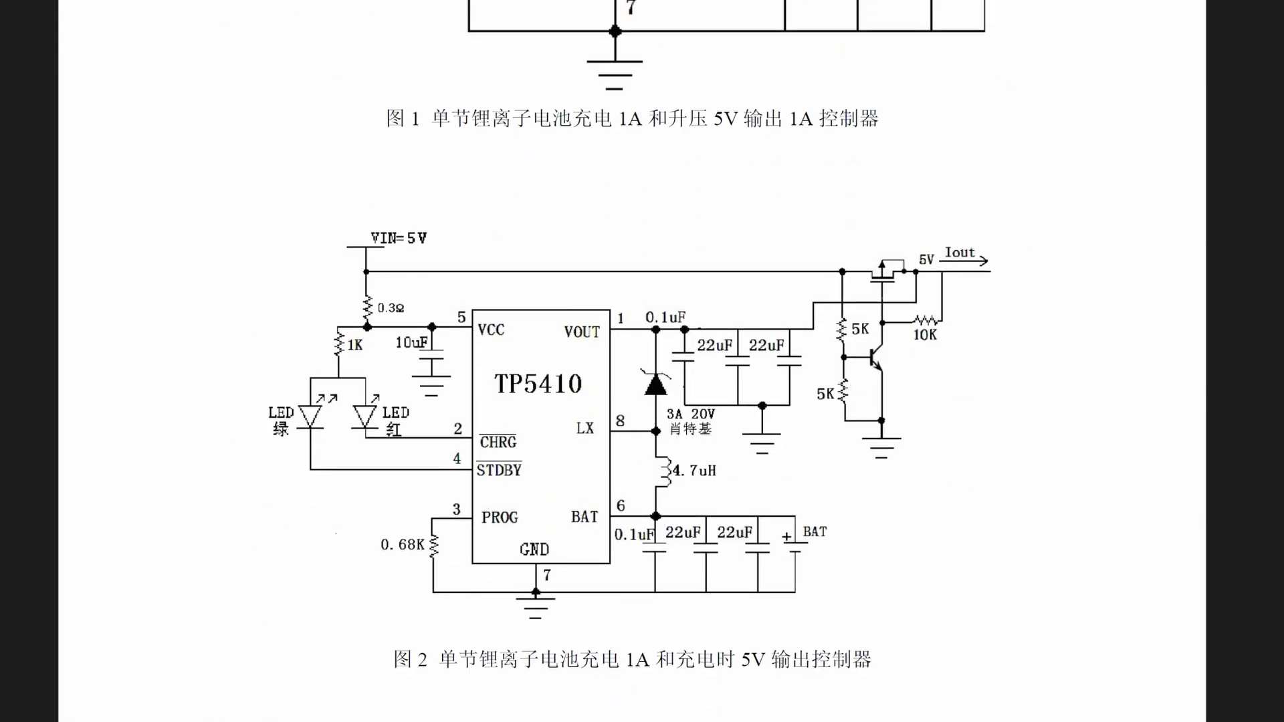